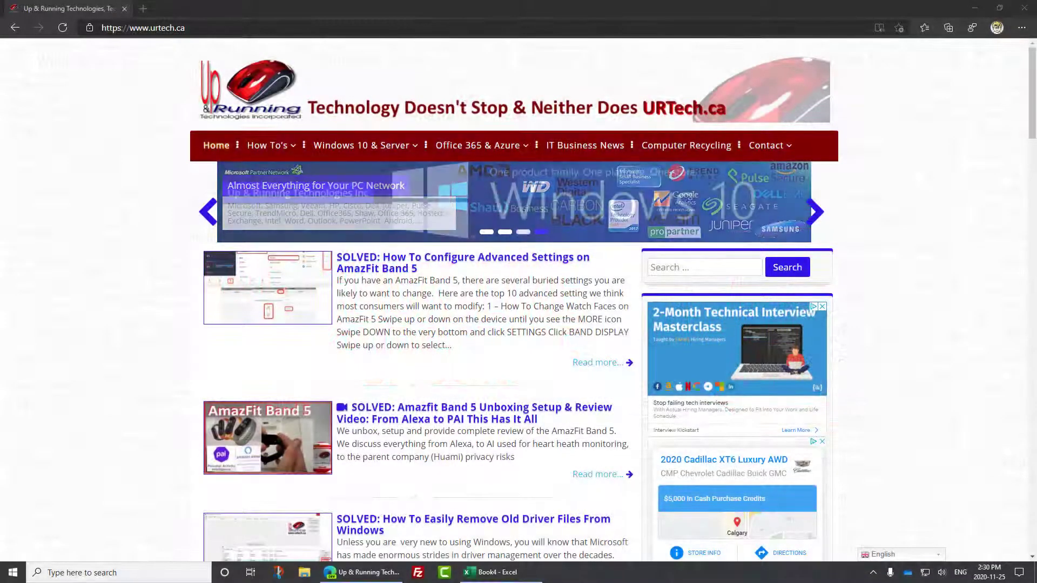
# Switch from Edge to the Book4 workbook with the fitness-band comparison table
pyautogui.click(509, 574)
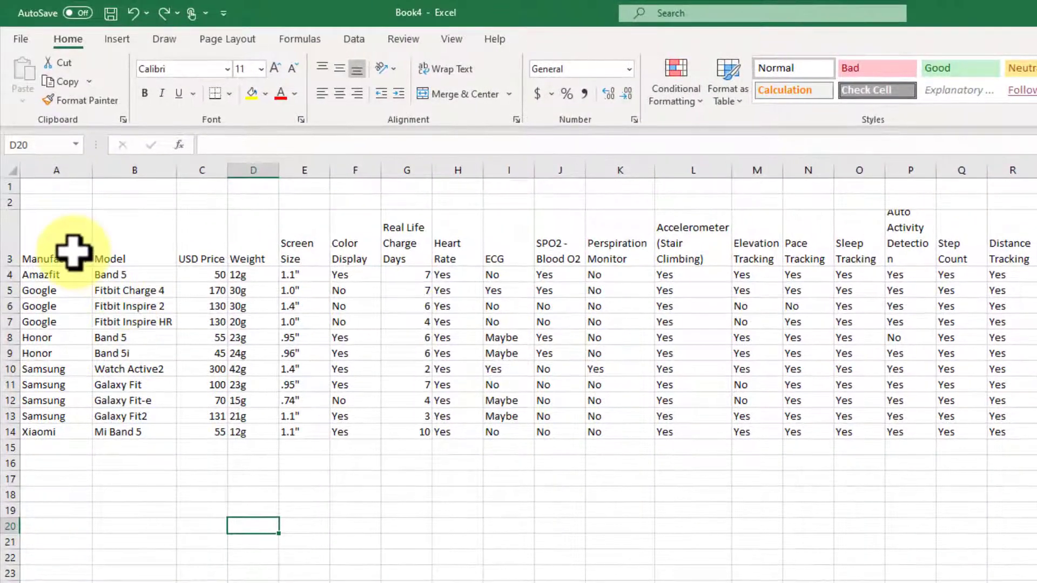
pyautogui.click(59, 275)
pyautogui.moveTo(51, 292); pyautogui.dragTo(111, 295)
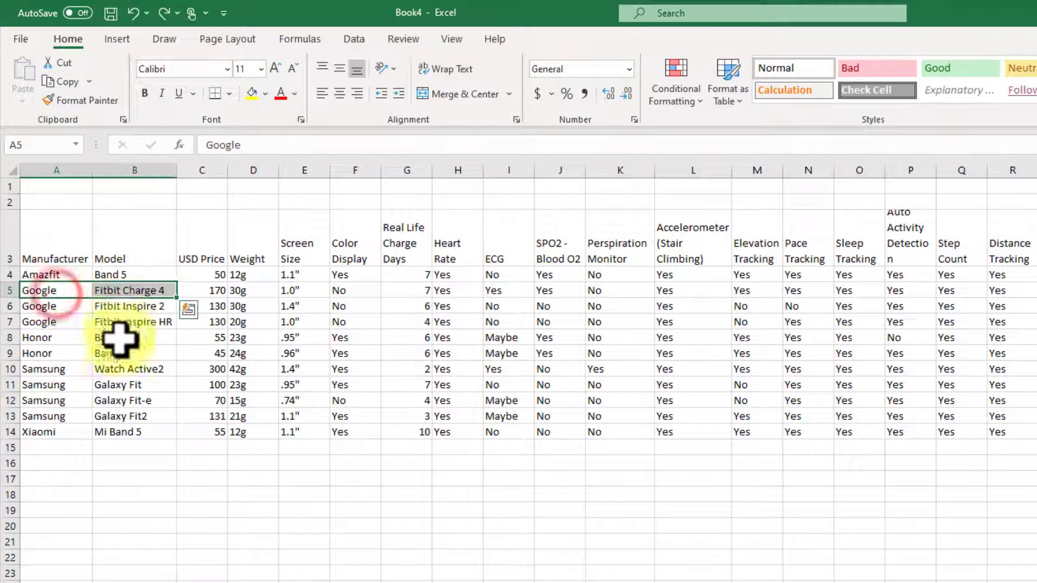
pyautogui.moveTo(51, 384); pyautogui.dragTo(116, 387)
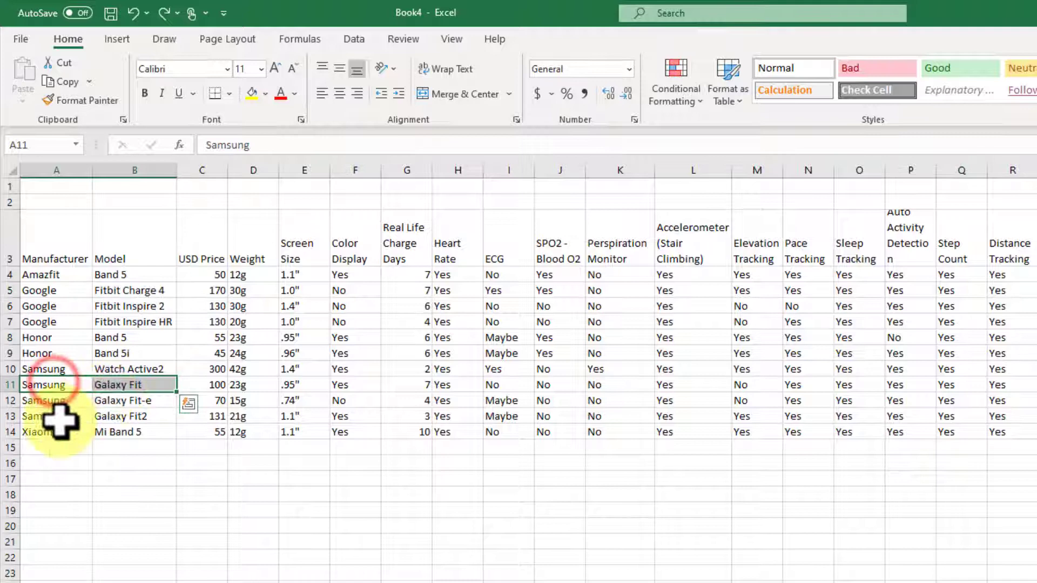
pyautogui.moveTo(33, 432); pyautogui.dragTo(105, 430)
pyautogui.moveTo(69, 383); pyautogui.dragTo(120, 382)
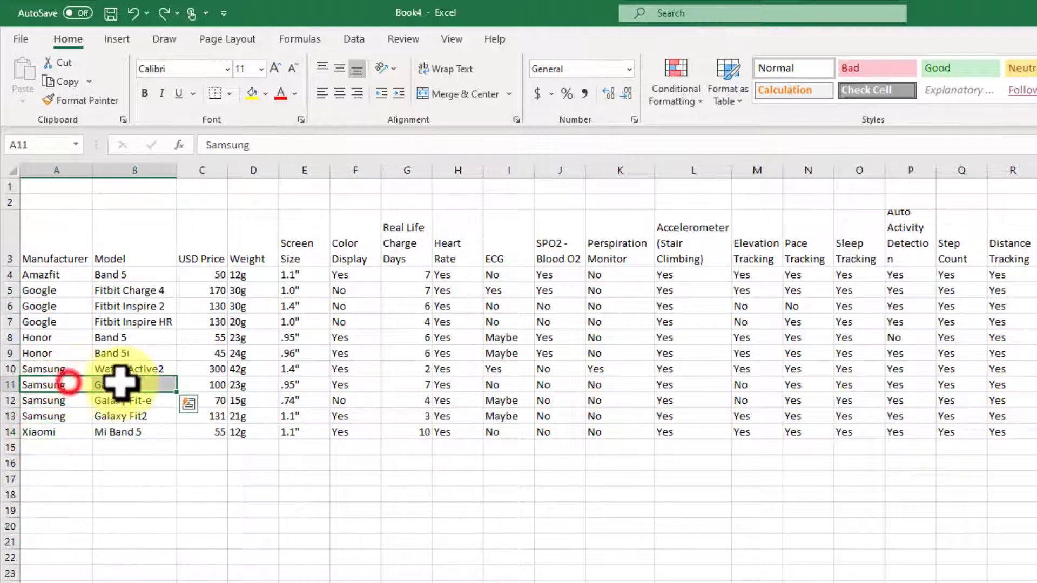
pyautogui.click(120, 383)
pyautogui.moveTo(65, 259); pyautogui.dragTo(320, 260)
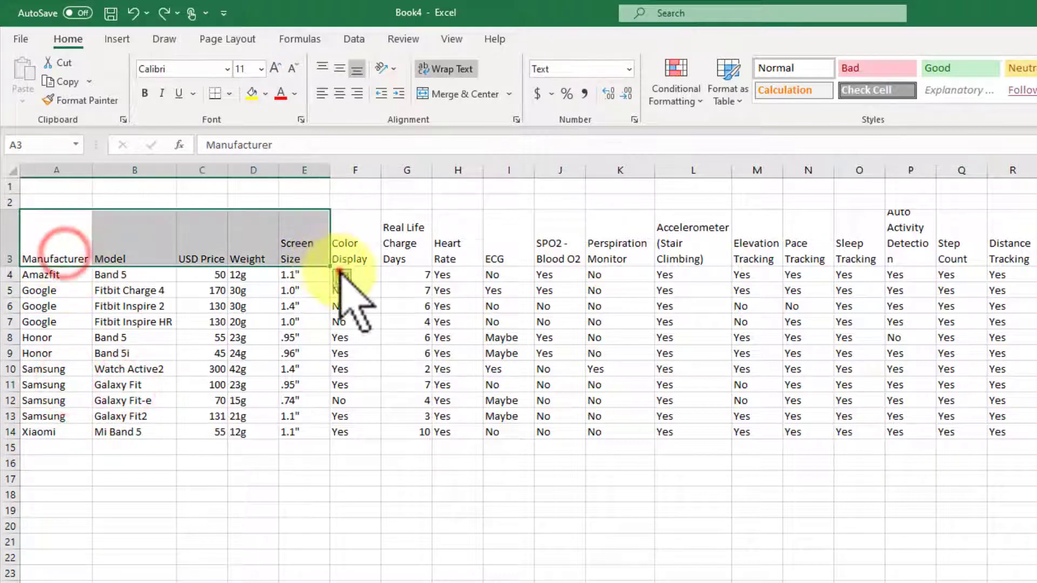
pyautogui.click(342, 275)
pyautogui.click(513, 238)
pyautogui.click(569, 172)
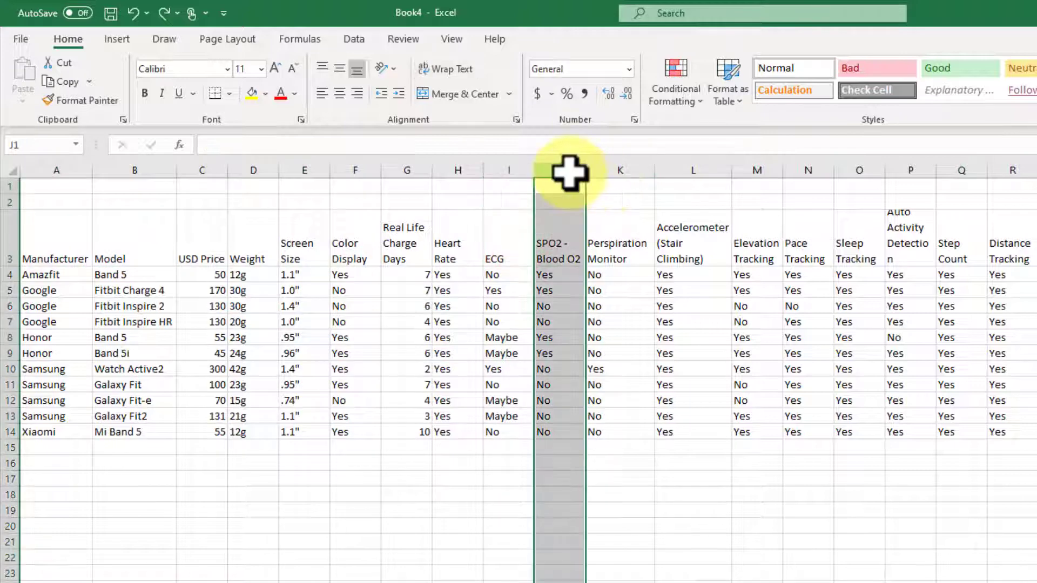
pyautogui.moveTo(568, 170); pyautogui.dragTo(98, 171)
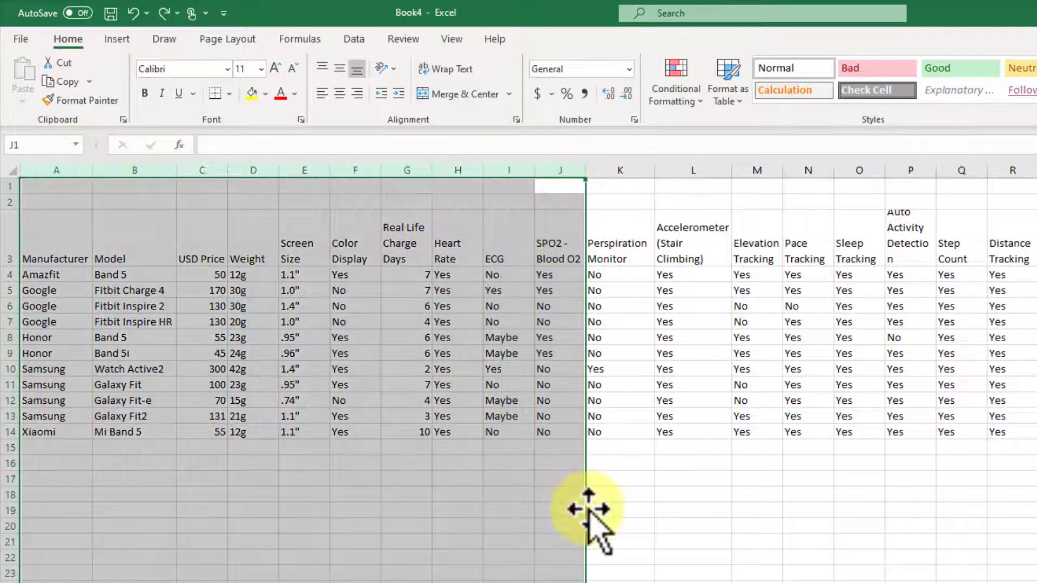
pyautogui.click(690, 511)
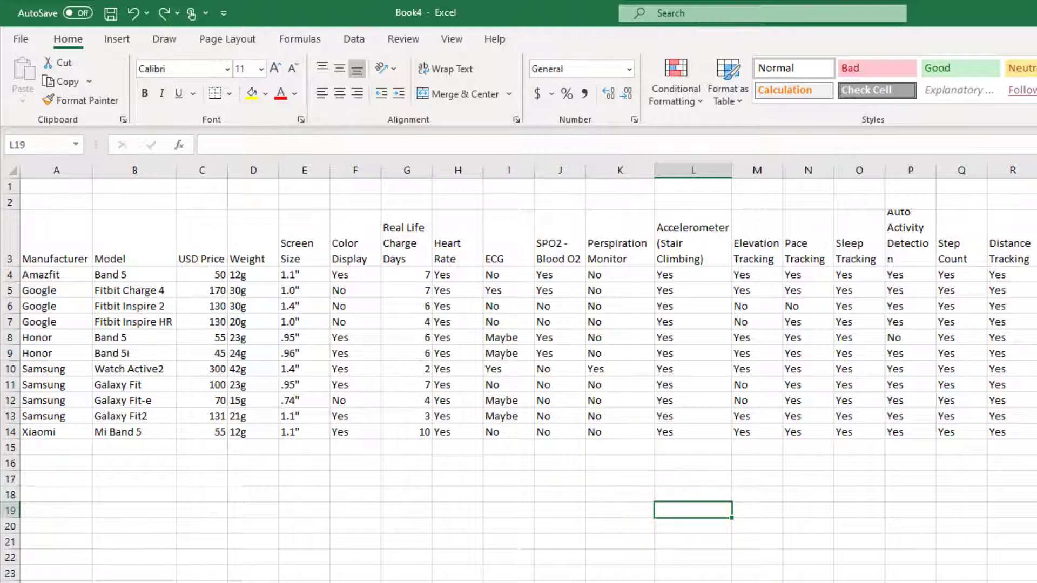
pyautogui.hscroll(5, 519, 373)
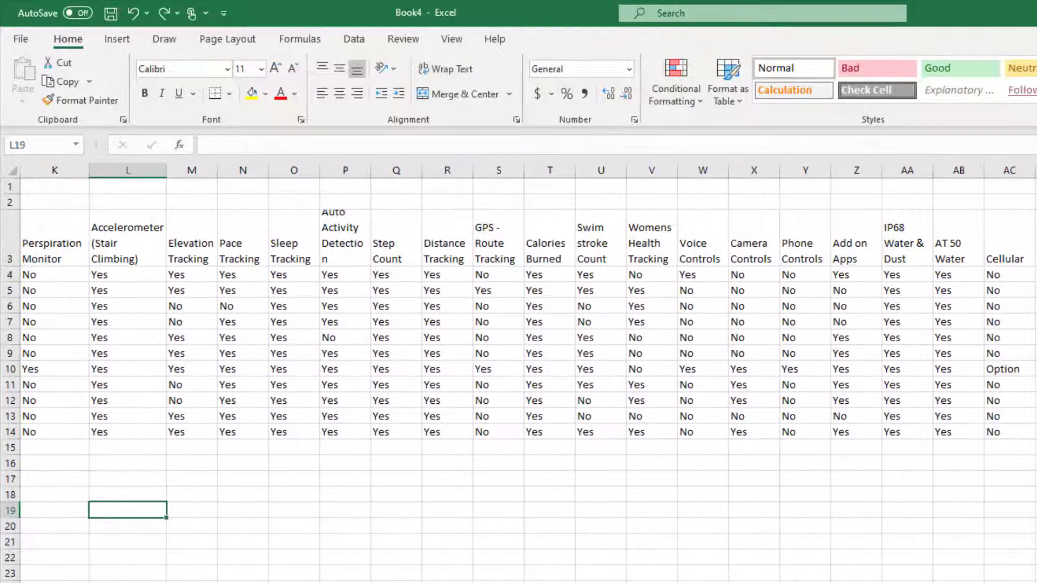
pyautogui.hscroll(-3, 519, 373)
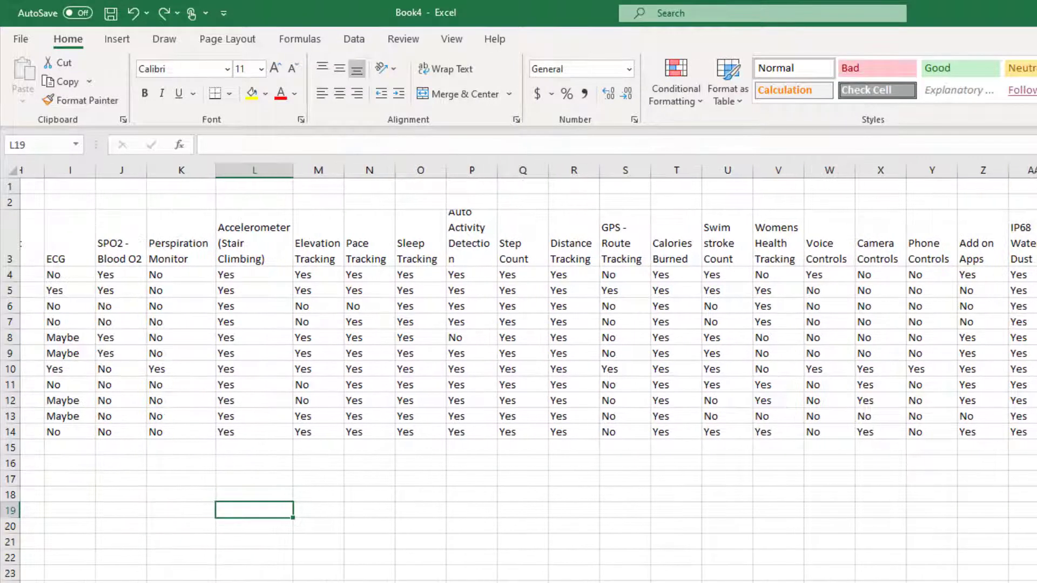
pyautogui.hscroll(-1, 518, 373)
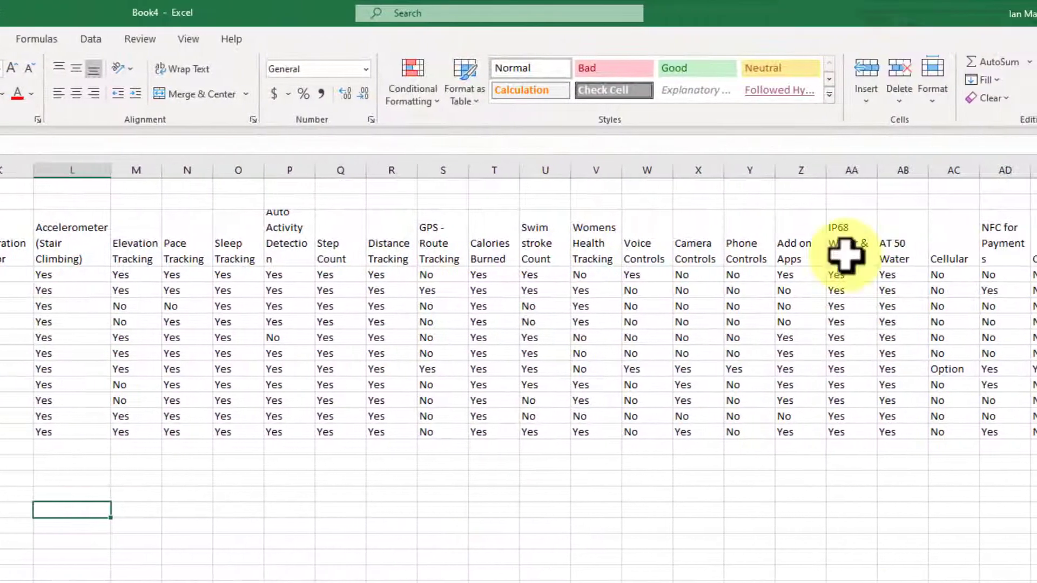
pyautogui.moveTo(847, 233); pyautogui.dragTo(852, 432)
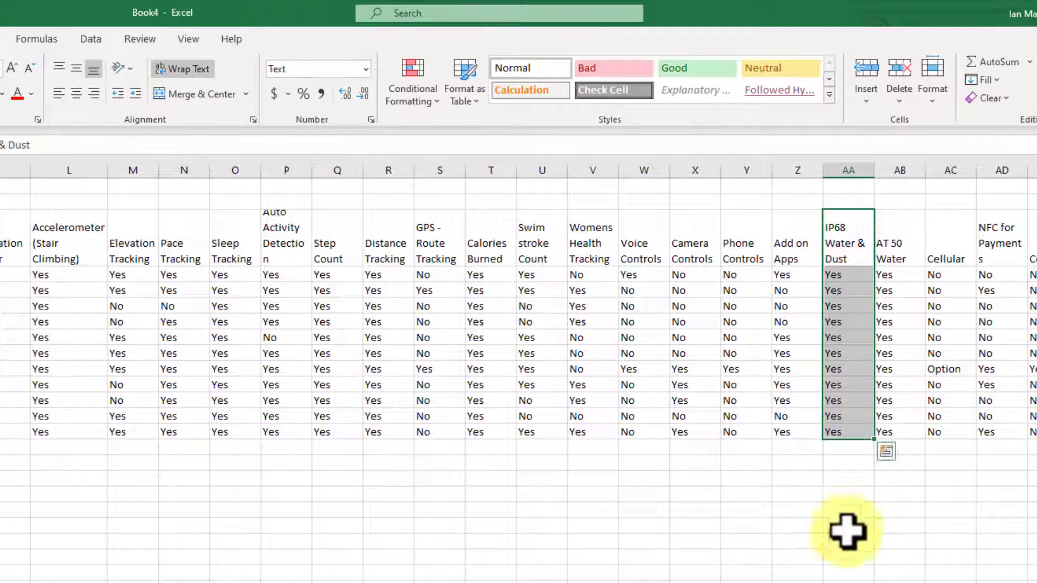
pyautogui.click(893, 253)
pyautogui.hscroll(-8, 891, 238)
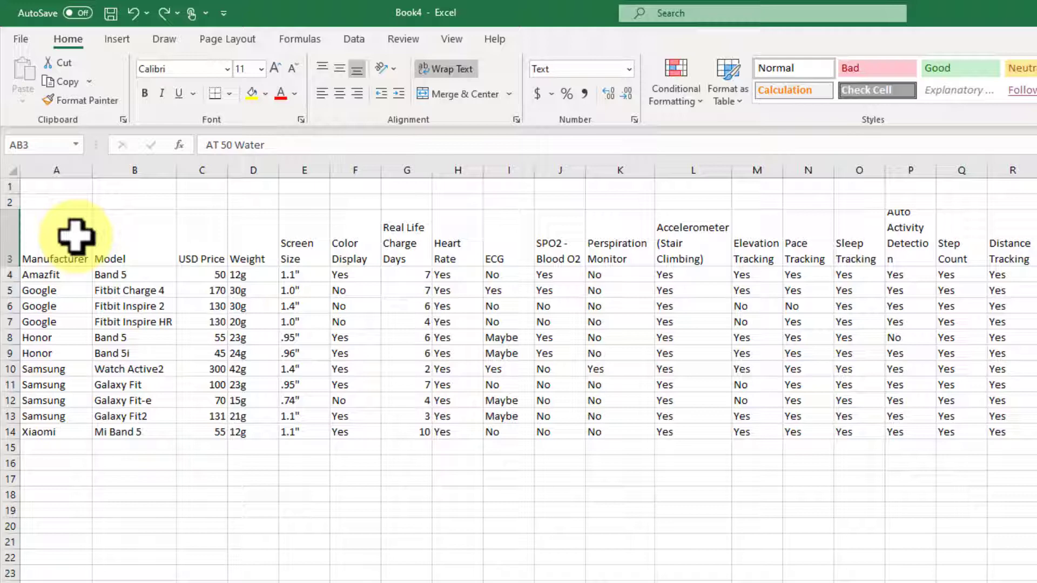
# Widen column P so the 'Auto Activity Detection' header fits without breaking mid-word
pyautogui.moveTo(937, 171); pyautogui.dragTo(952, 170)
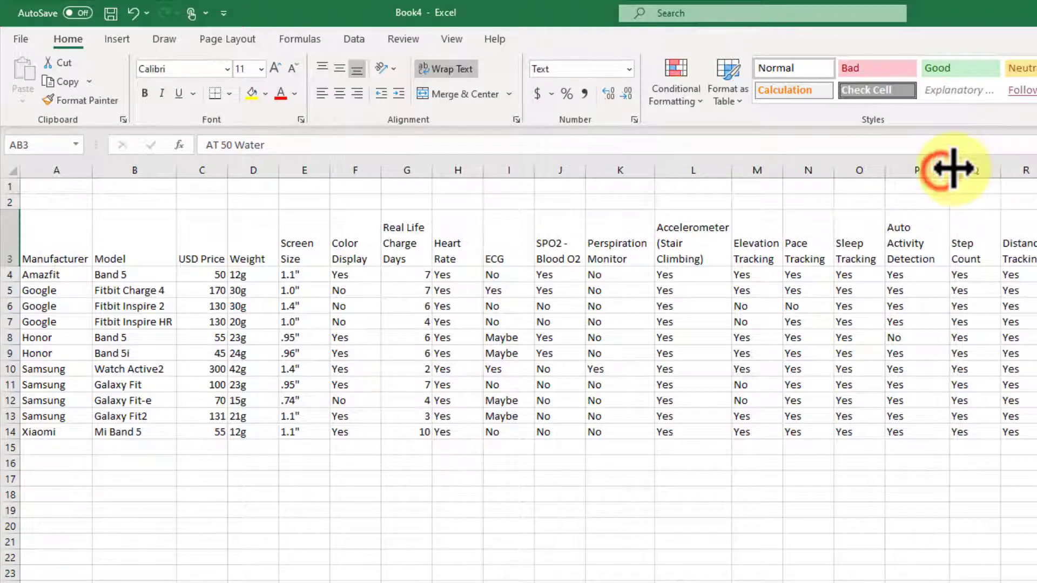
pyautogui.click(57, 234)
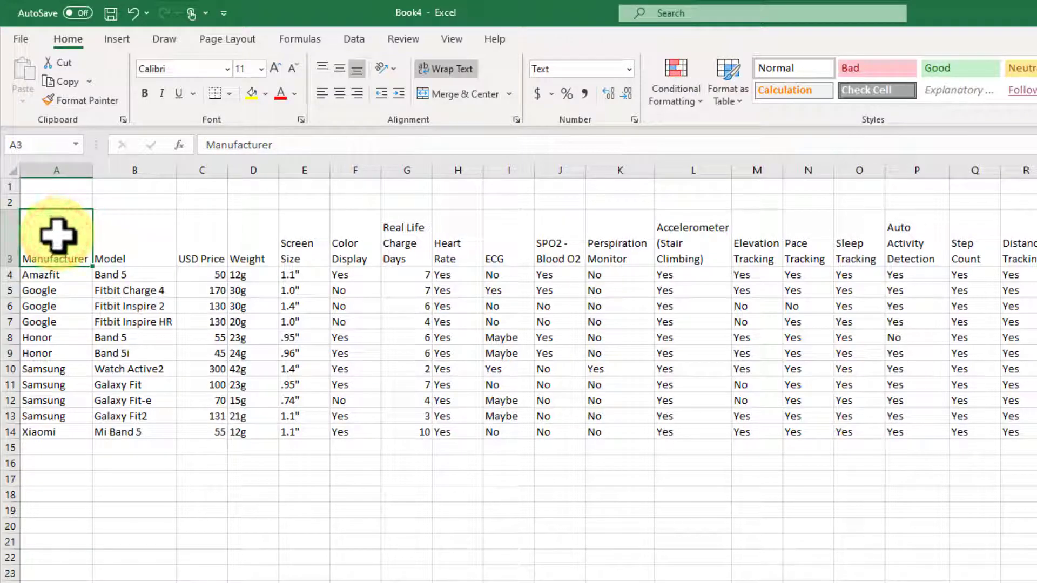
pyautogui.click(568, 334)
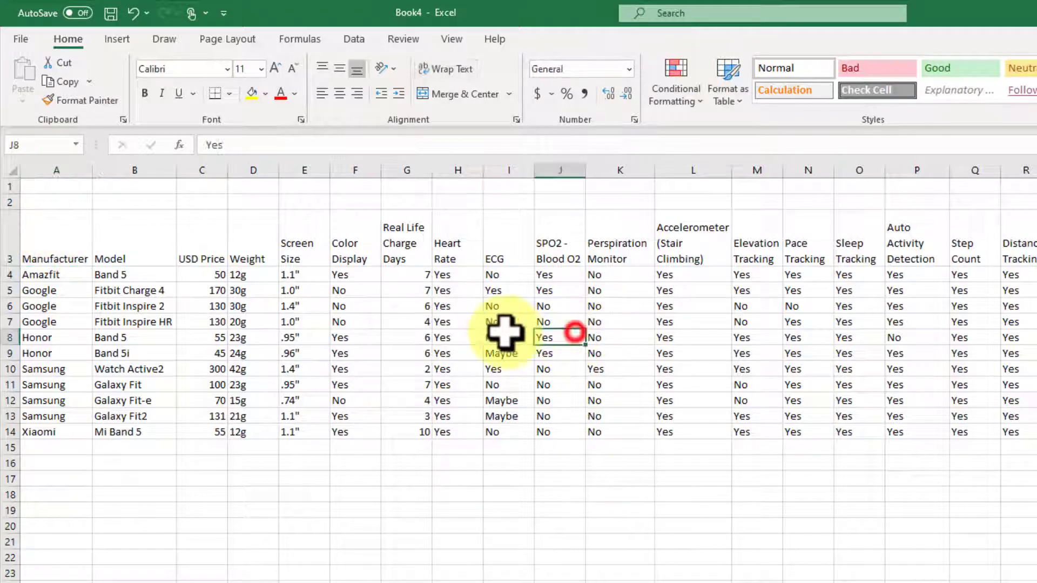
# Select A3:R14, Manufacturer through Distance Tracking, and copy it
pyautogui.moveTo(69, 229); pyautogui.dragTo(852, 431)
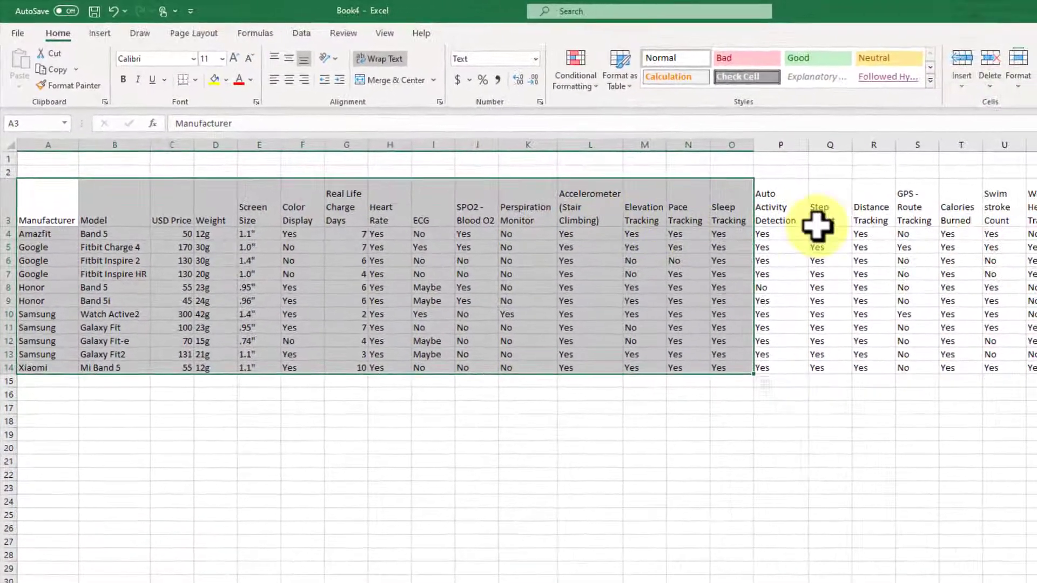
pyautogui.click(951, 254)
pyautogui.moveTo(56, 198); pyautogui.dragTo(871, 369)
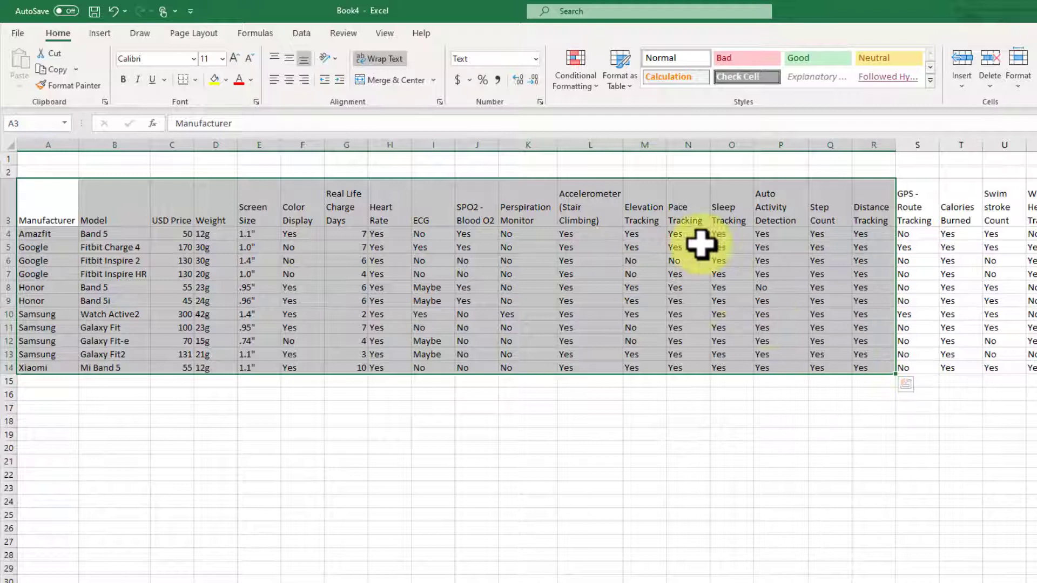
pyautogui.rightClick(684, 205)
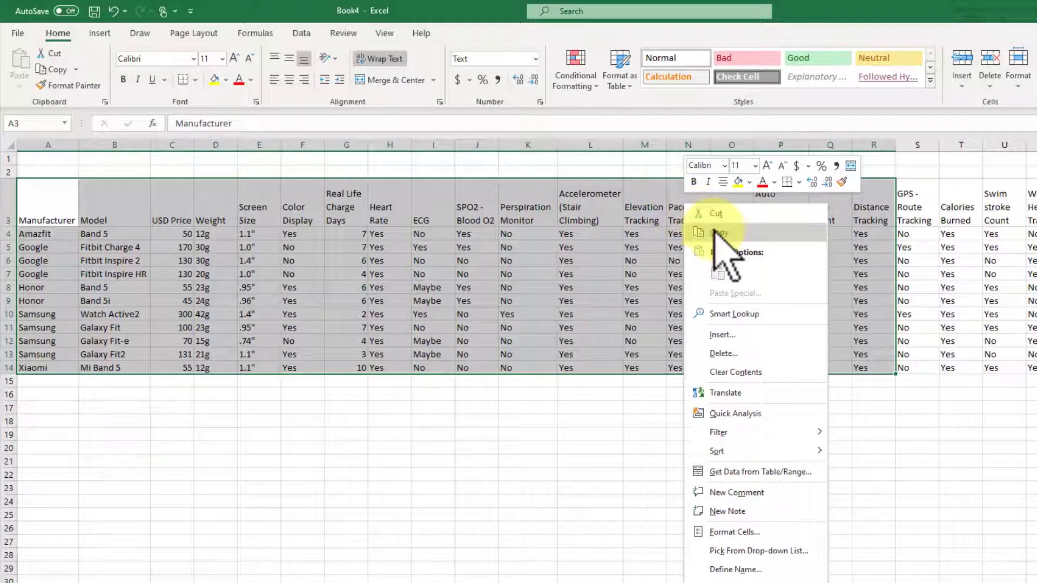
pyautogui.click(705, 214)
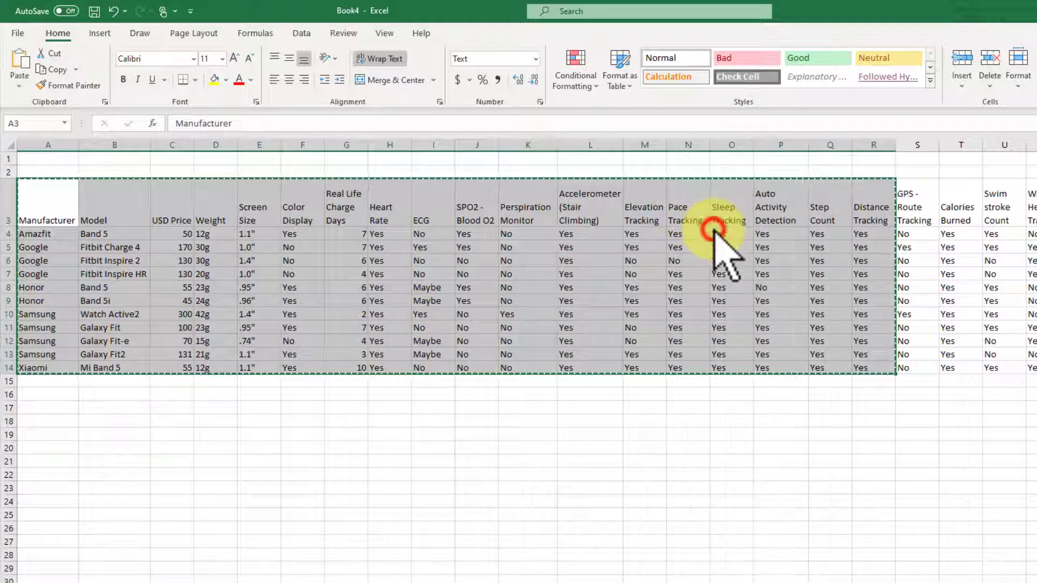
# Paste the copied data at A20 with Transpose ticked in Paste Special
pyautogui.click(42, 446)
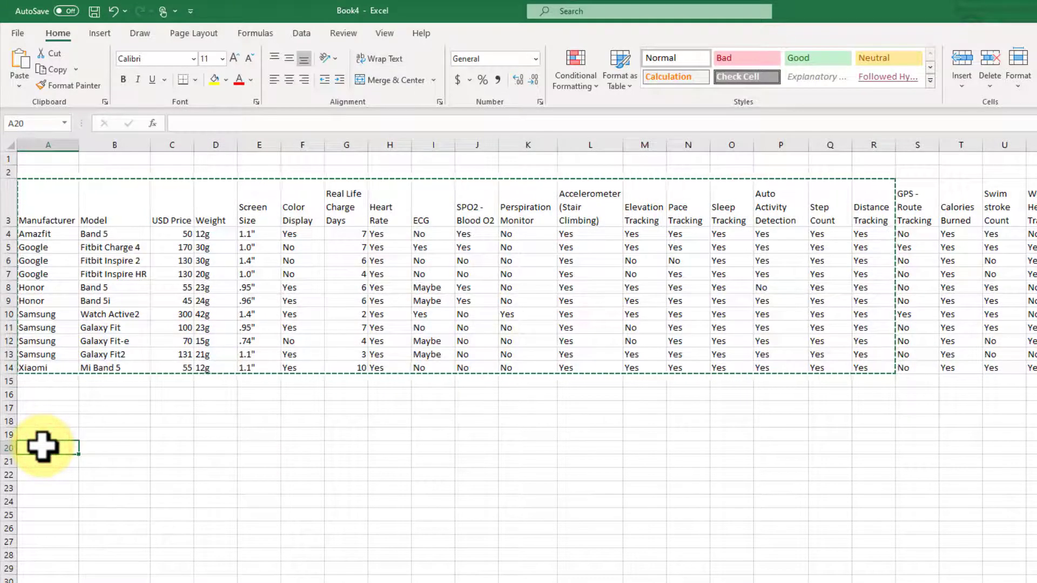
pyautogui.rightClick(42, 445)
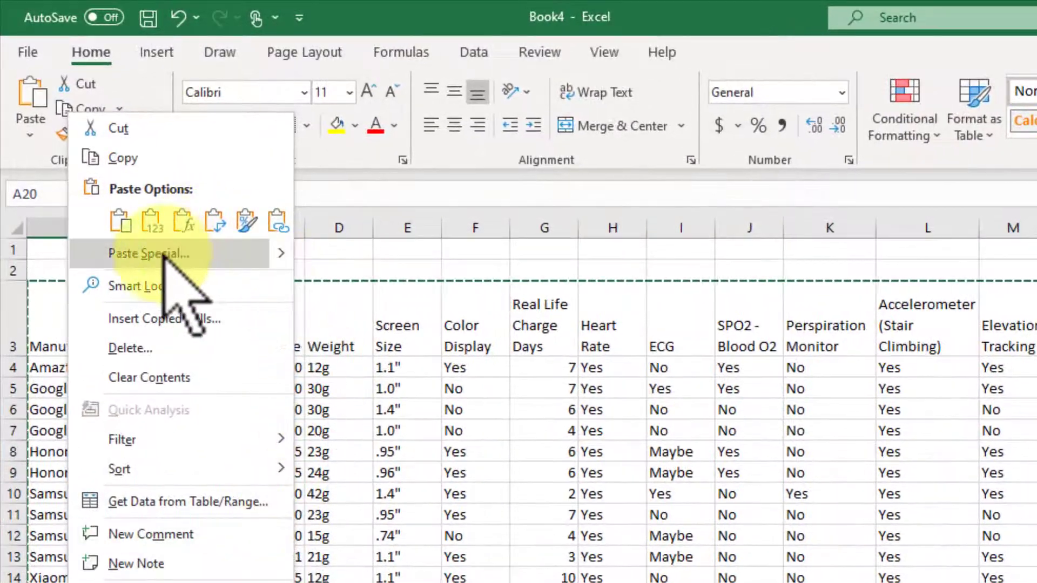
pyautogui.click(152, 250)
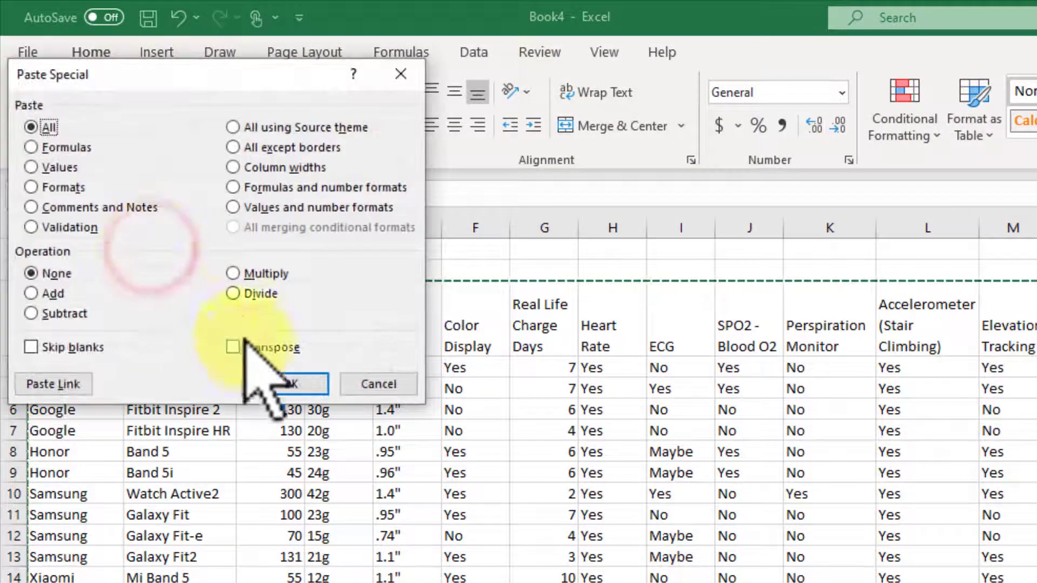
pyautogui.click(238, 346)
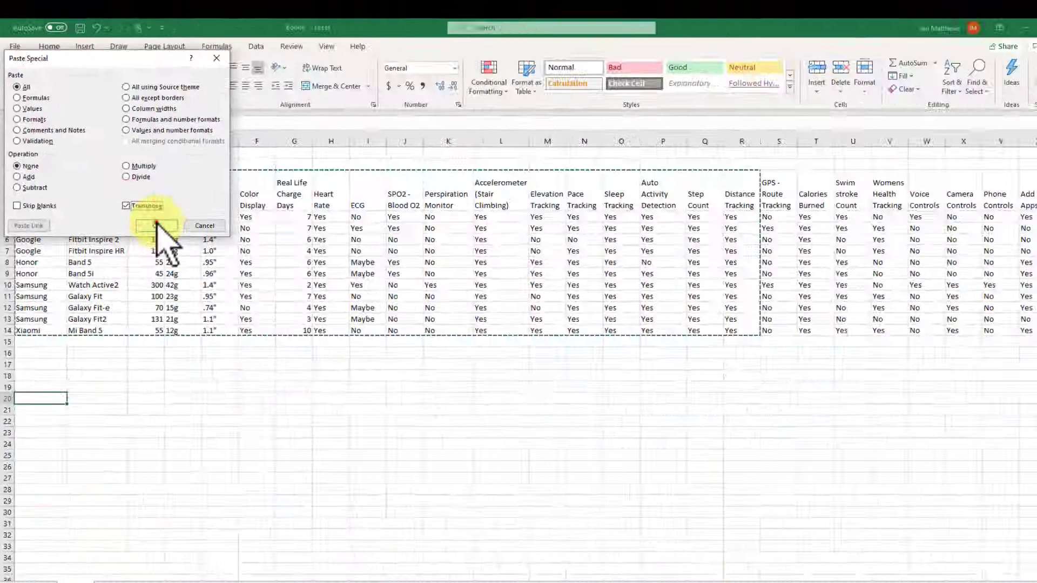
pyautogui.click(303, 384)
# Review the rotated copy, then undo the paste so the area below is empty
pyautogui.scroll(-4, 554, 466)
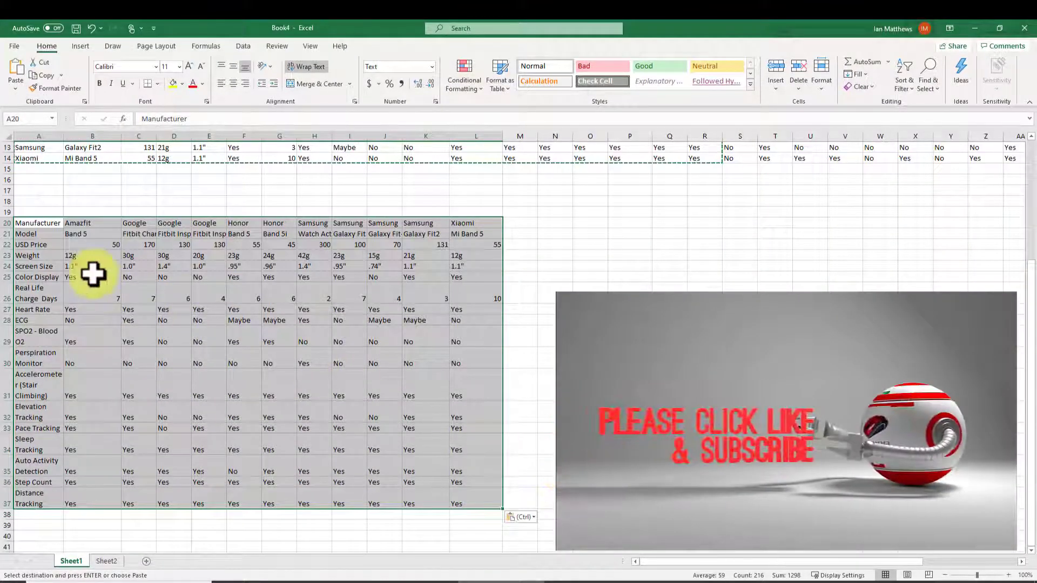
pyautogui.scroll(3, 86, 237)
pyautogui.scroll(1, 86, 236)
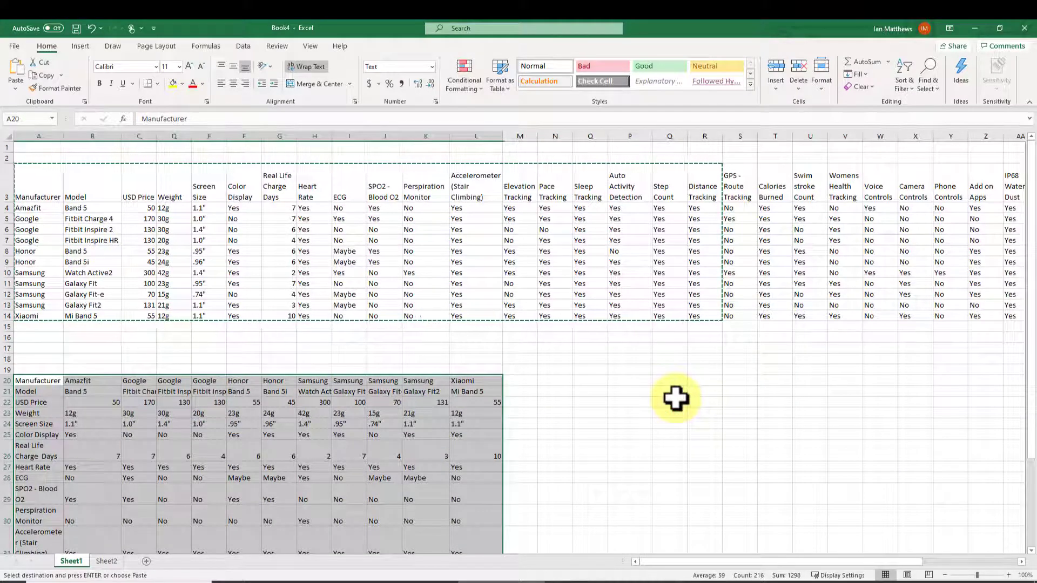
pyautogui.hotkey('ctrl', 'z')
# Copy the smartwatch data range again from the Manufacturer header at A3
pyautogui.click(675, 400)
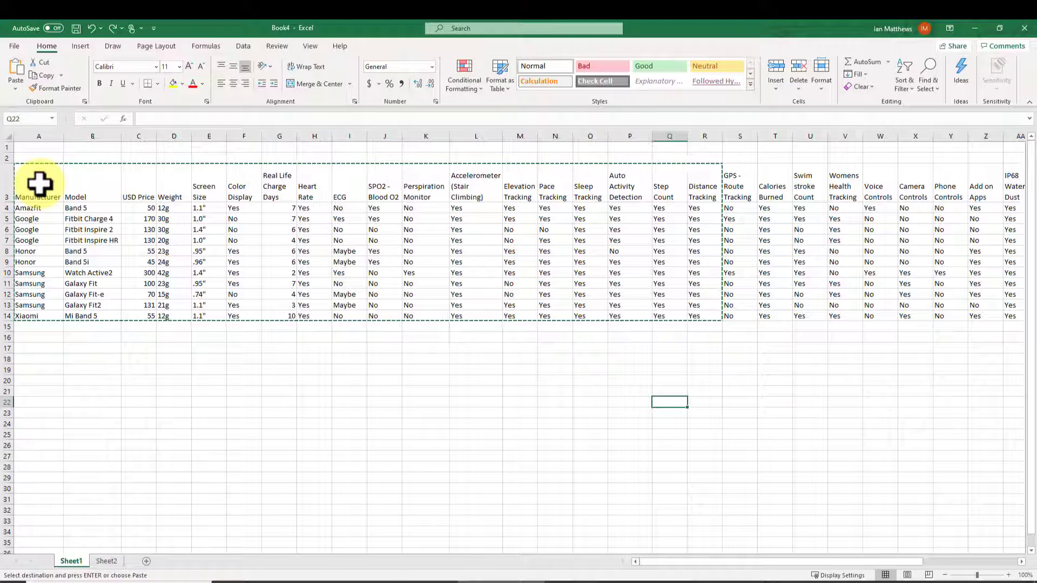
pyautogui.rightClick(40, 186)
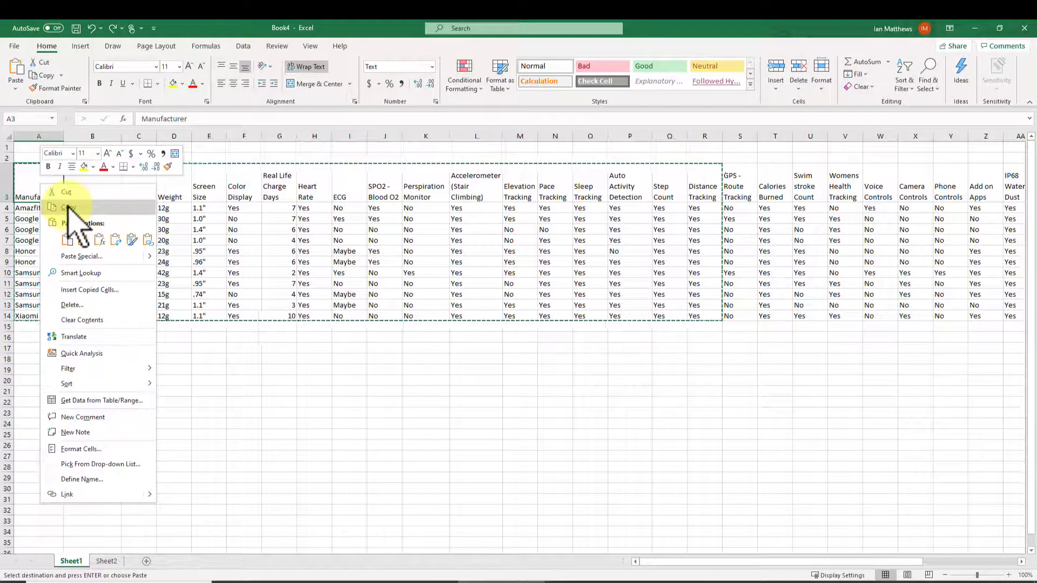
pyautogui.click(505, 498)
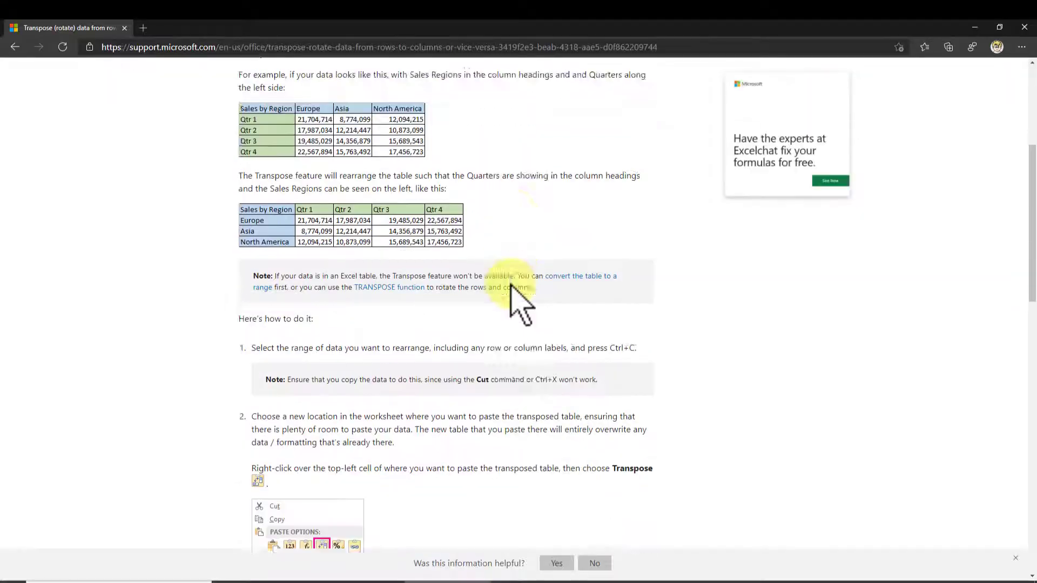
# Read the Transpose article, highlighting the note that Cut won't work
pyautogui.scroll(3, 516, 300)
pyautogui.scroll(-3, 516, 299)
pyautogui.moveTo(598, 326); pyautogui.dragTo(269, 328)
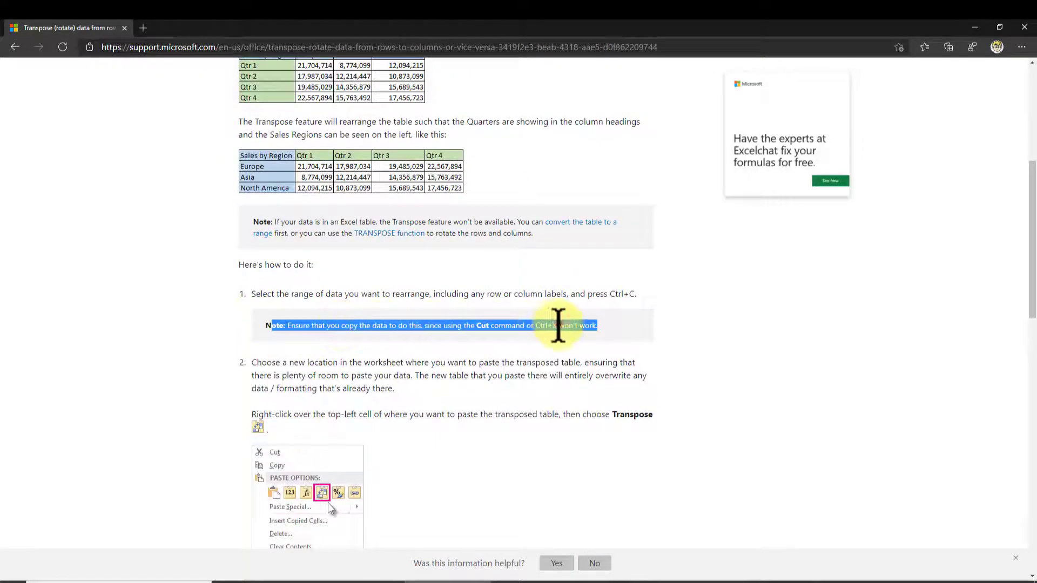
pyautogui.moveTo(527, 326); pyautogui.dragTo(443, 326)
pyautogui.moveTo(549, 326); pyautogui.dragTo(506, 326)
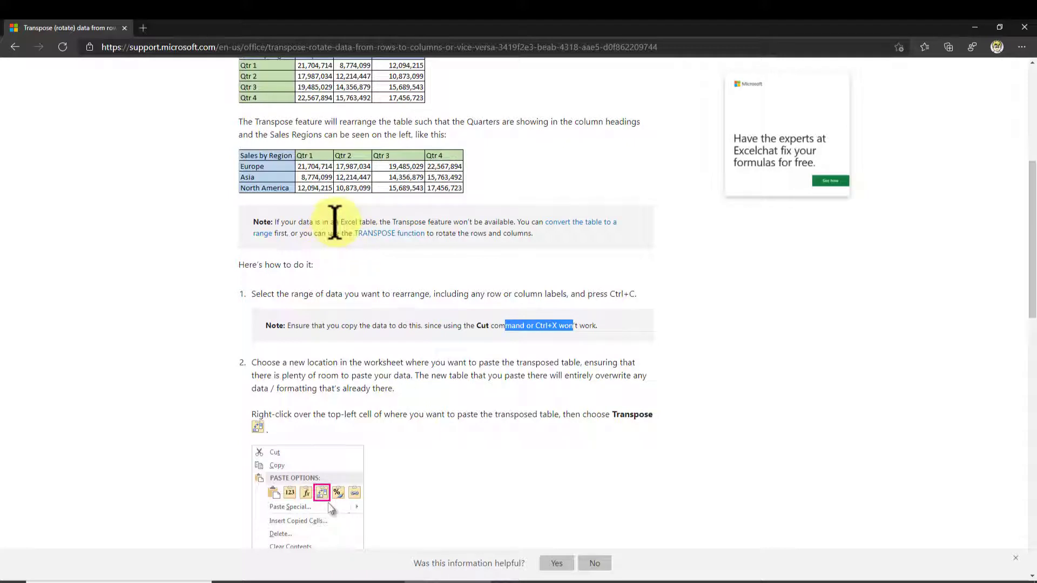
# Highlight 'Excel table' and 'Excel 2019' in the notes, then restore the Edge window
pyautogui.scroll(1, 335, 222)
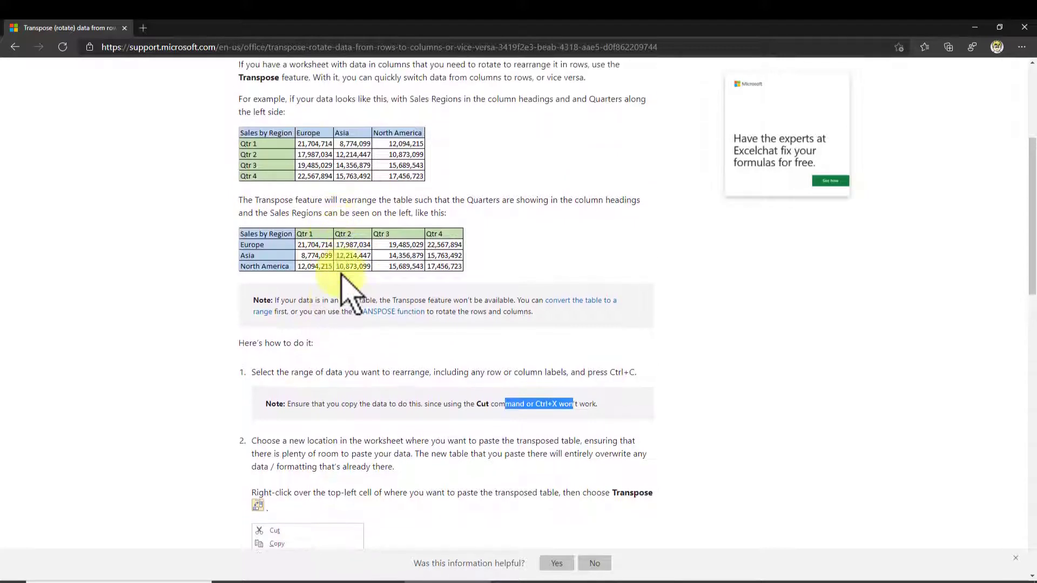
pyautogui.click(342, 299)
pyautogui.moveTo(351, 300); pyautogui.dragTo(376, 299)
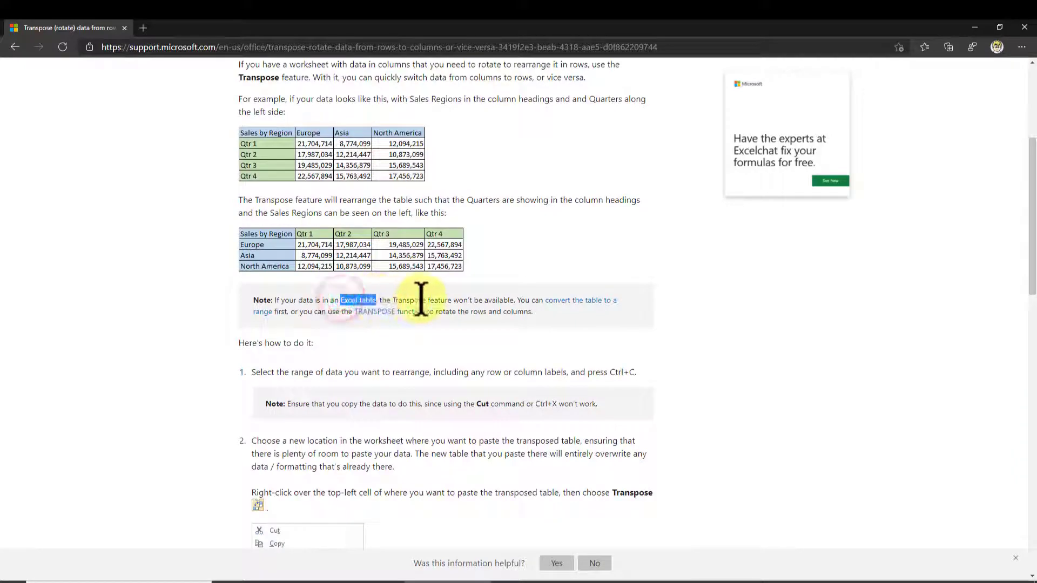
pyautogui.click(516, 24)
pyautogui.scroll(5, 537, 290)
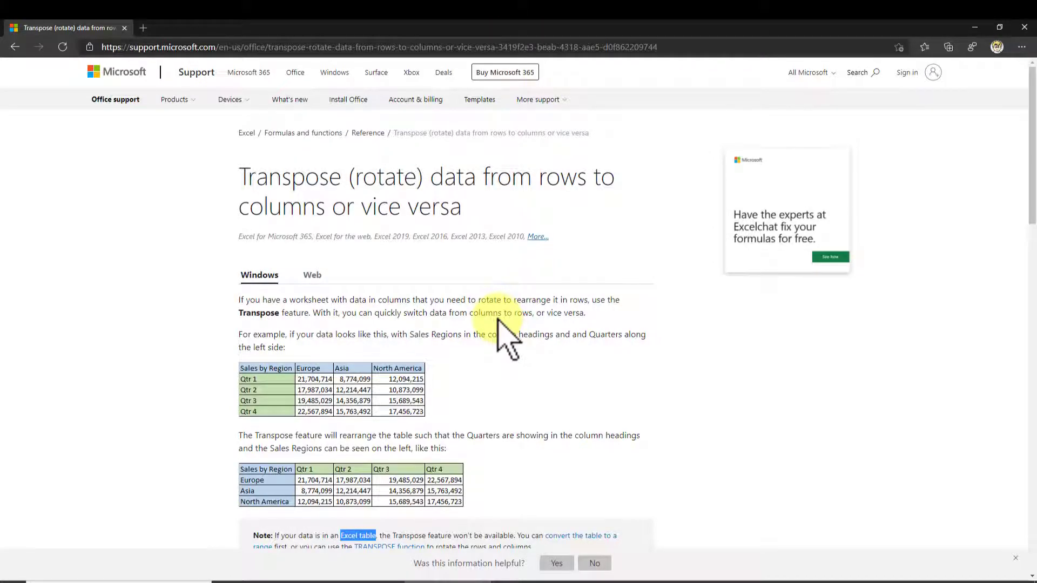
pyautogui.moveTo(409, 236); pyautogui.dragTo(373, 238)
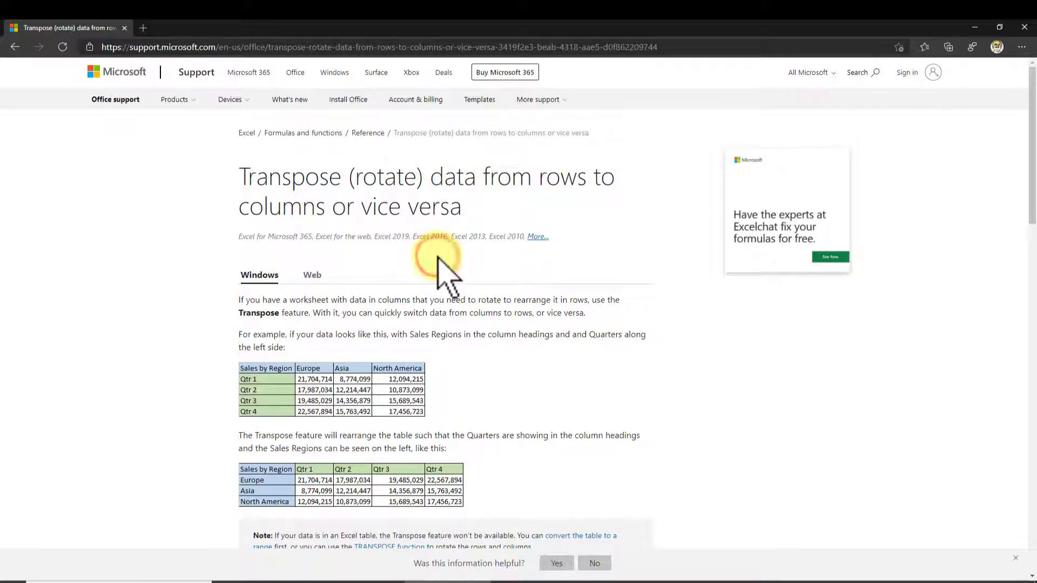
pyautogui.doubleClick(402, 27)
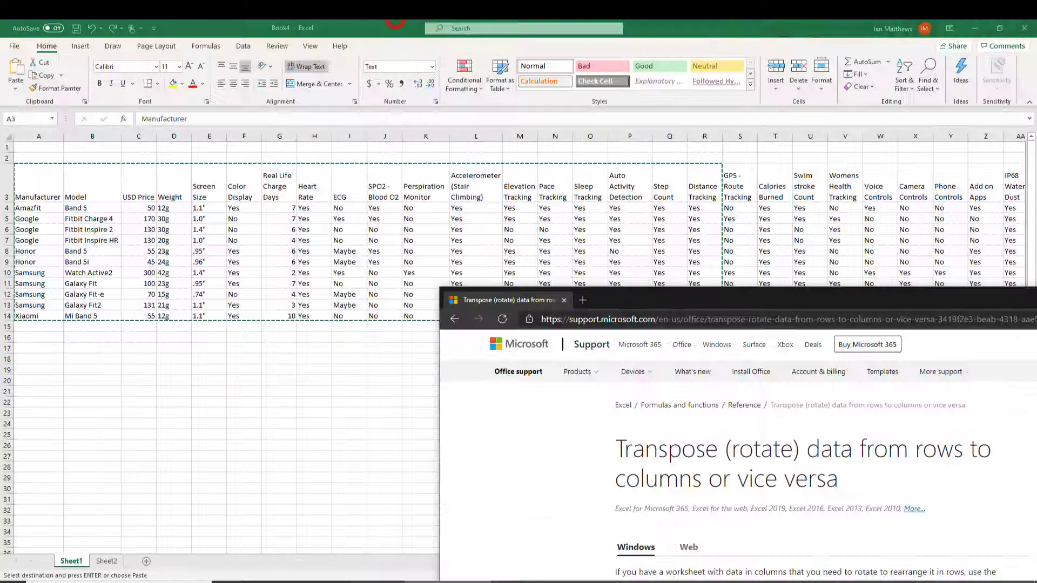
# Format the copied range as Table3 in the orange medium style with a header row
pyautogui.click(398, 28)
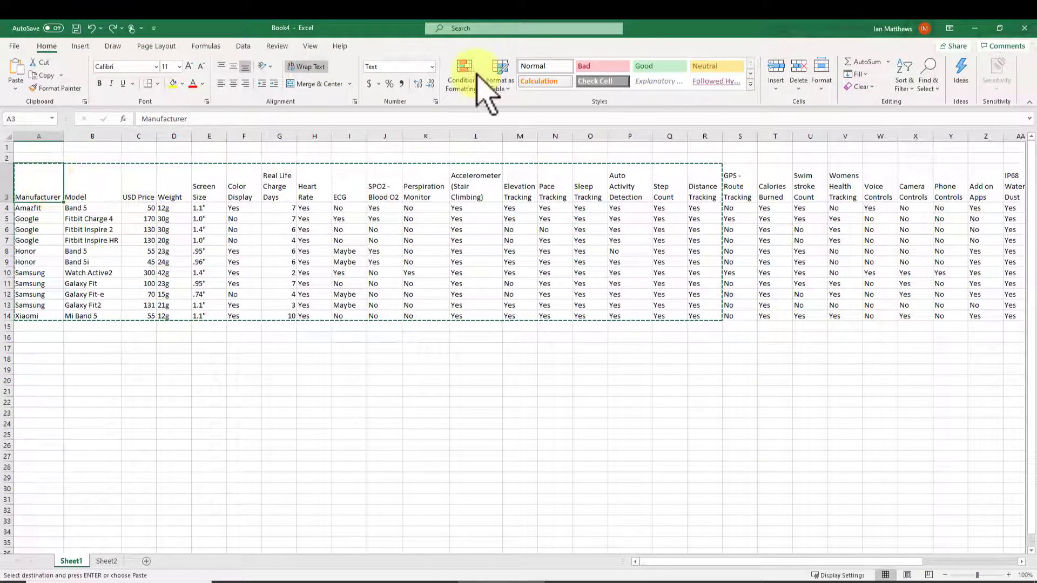
pyautogui.press('Escape')
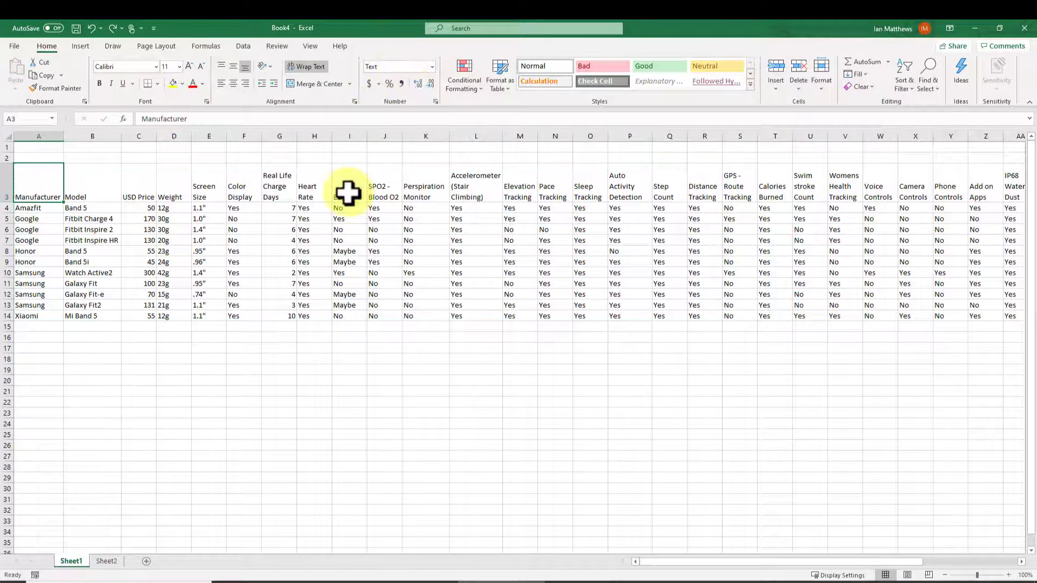
pyautogui.click(500, 68)
pyautogui.click(581, 263)
pyautogui.click(413, 236)
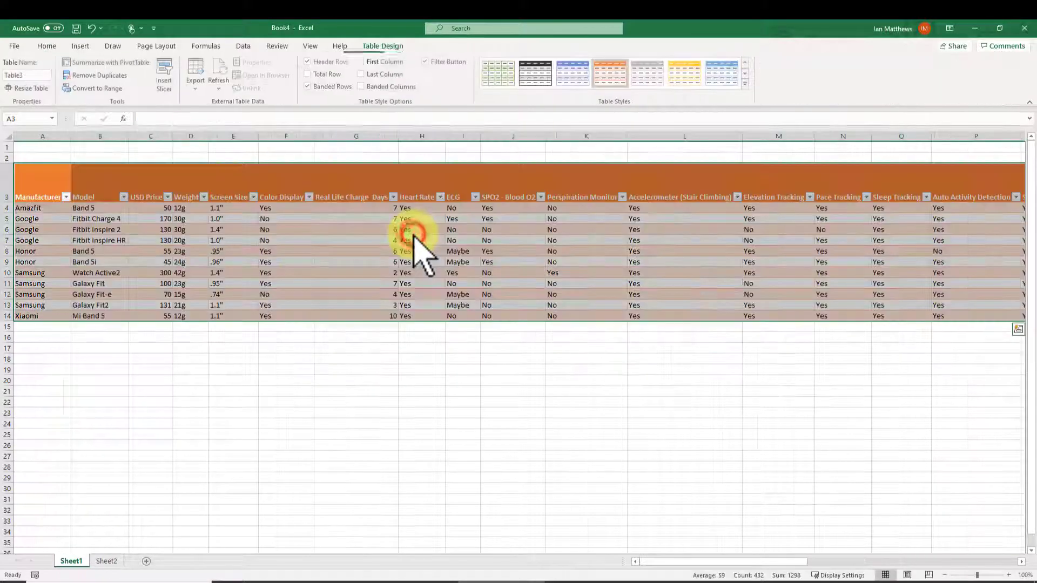
# Select the whole smartwatch table and copy it
pyautogui.click(46, 187)
pyautogui.moveTo(43, 185); pyautogui.dragTo(910, 319)
pyautogui.rightClick(910, 317)
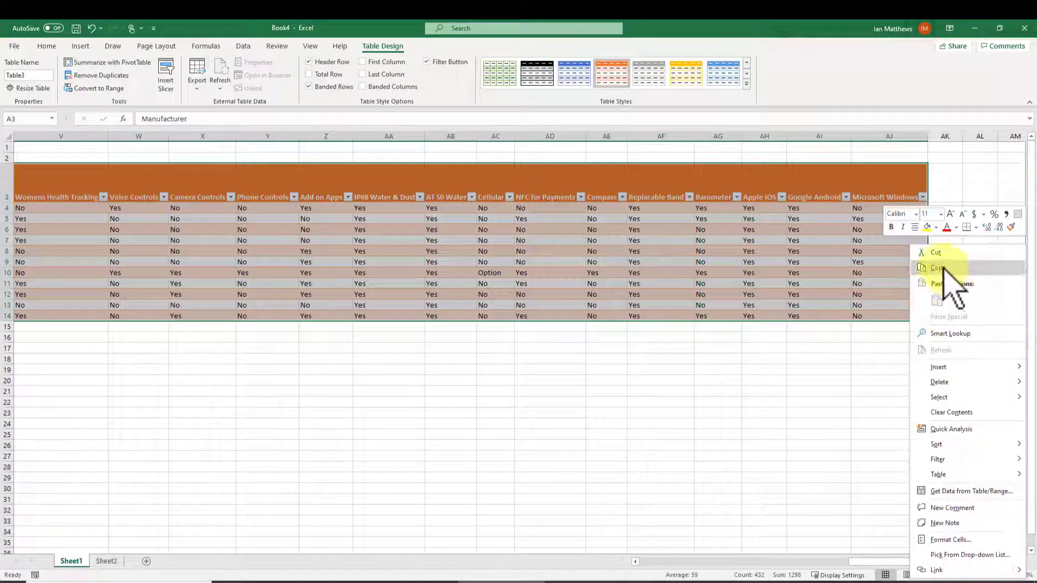
pyautogui.click(940, 268)
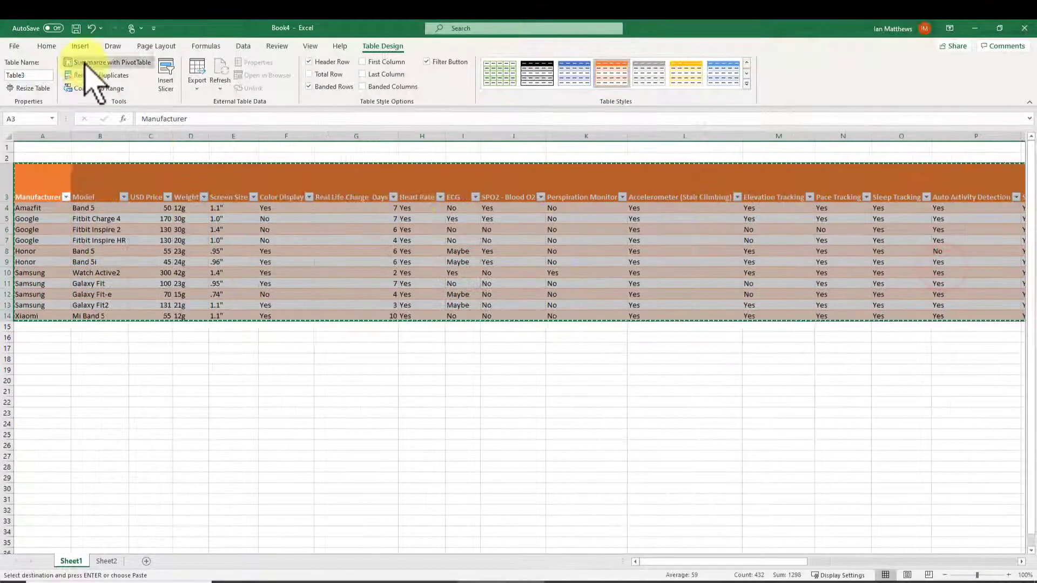
# Open Paste Special at A17, see Transpose is unavailable, and cancel
pyautogui.click(47, 46)
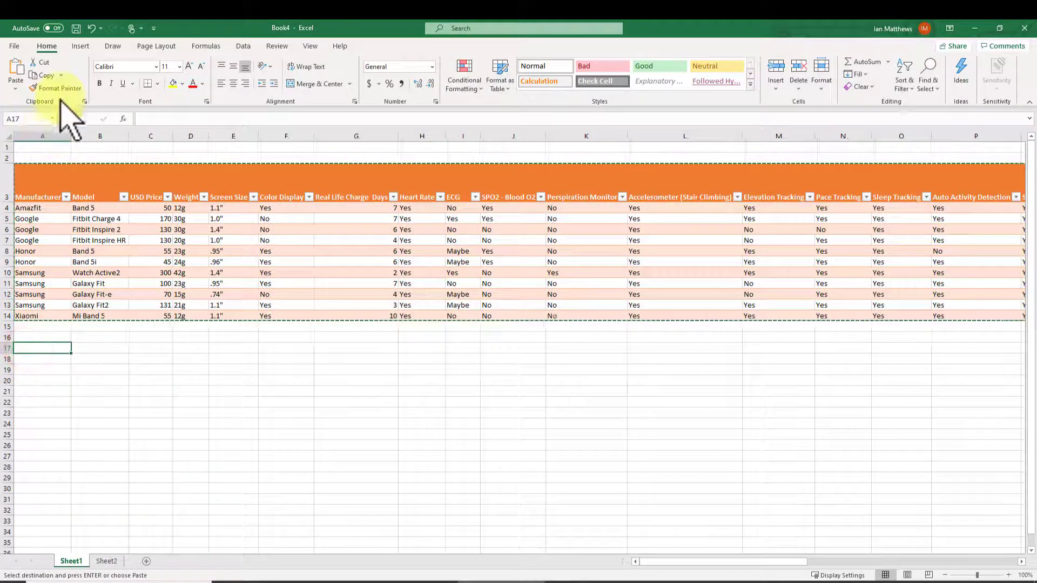
pyautogui.click(16, 86)
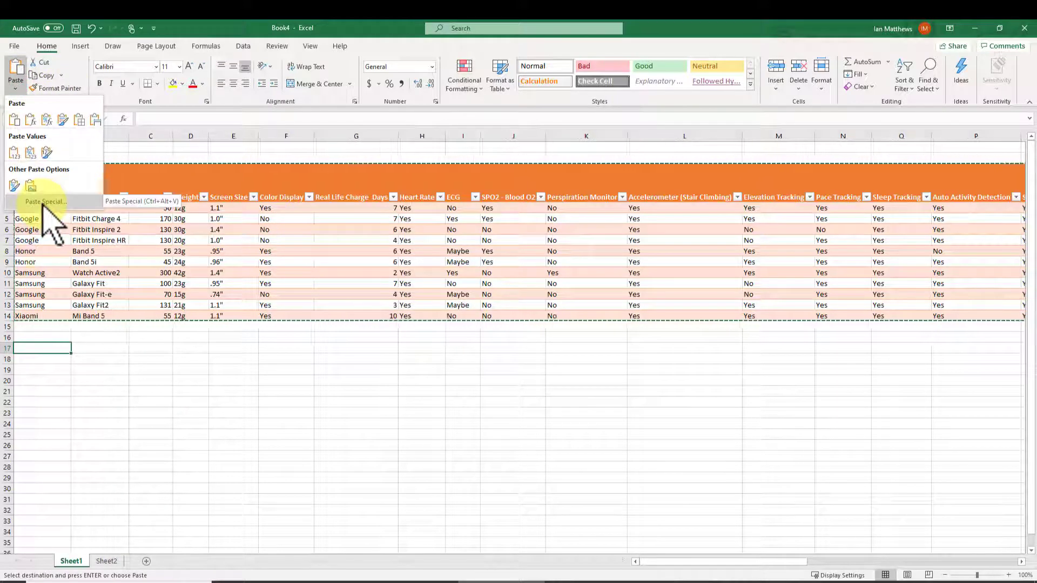
pyautogui.rightClick(35, 346)
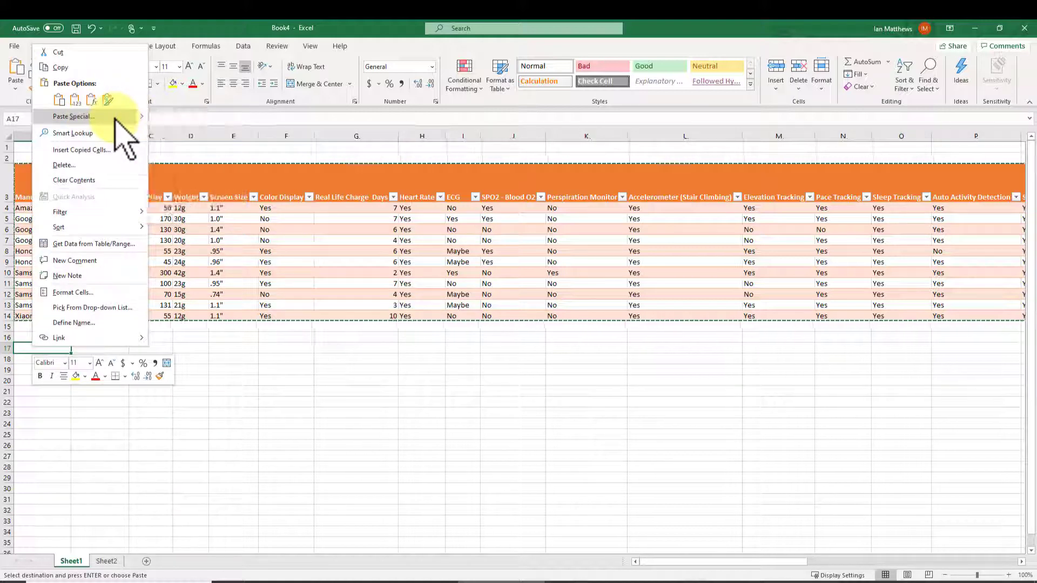
pyautogui.click(76, 117)
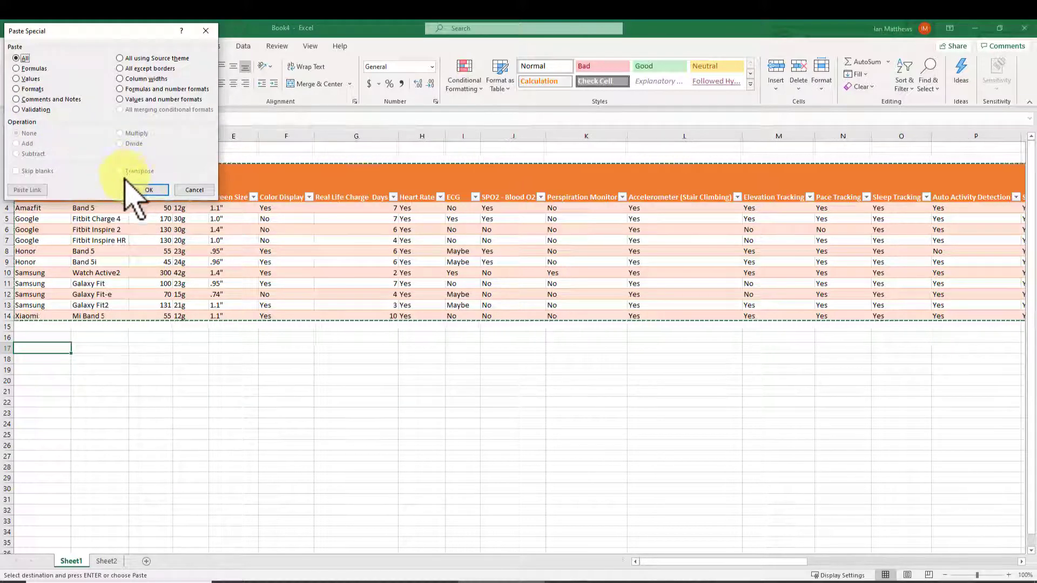
pyautogui.click(195, 190)
pyautogui.click(532, 463)
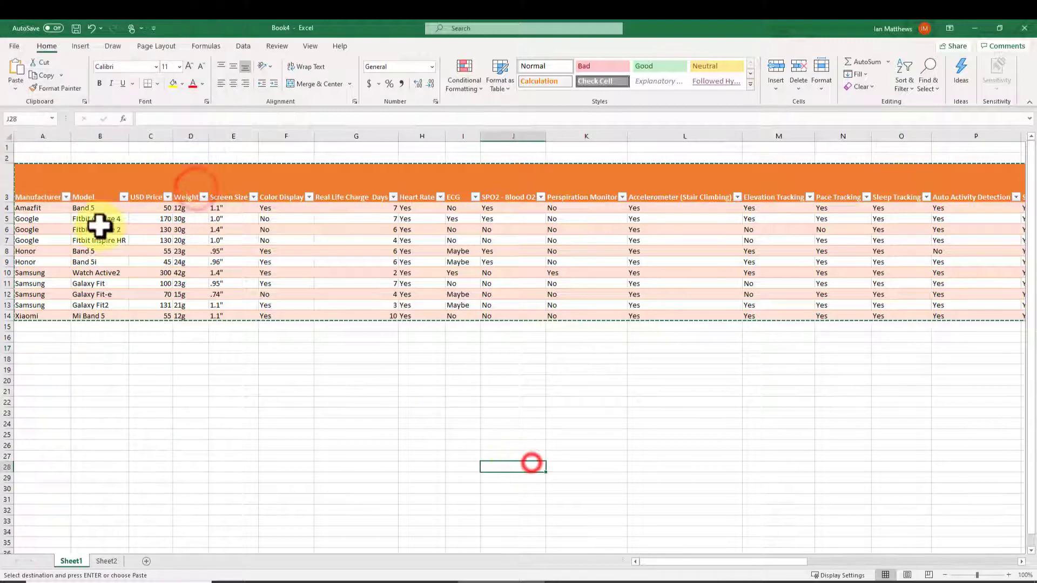
# Copy the whole smartwatch table starting from its Manufacturer header
pyautogui.click(50, 185)
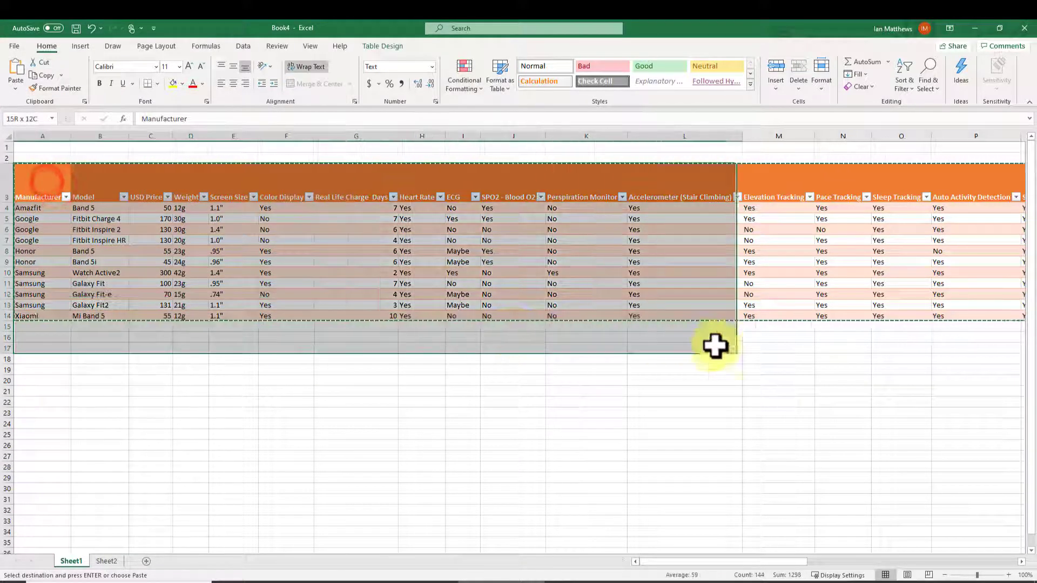
pyautogui.rightClick(903, 308)
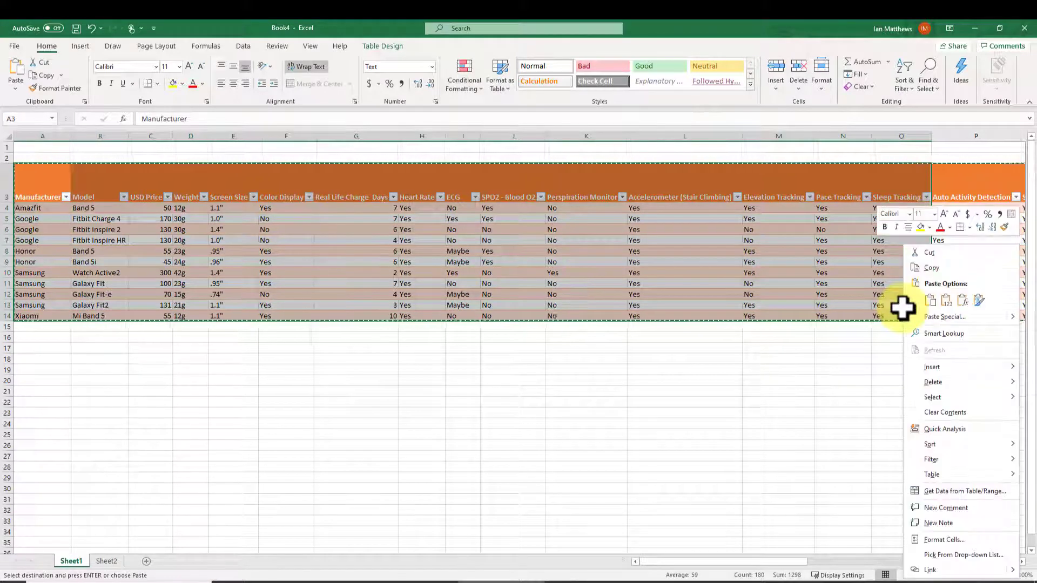
pyautogui.click(929, 268)
# Paste the table transposed at A17 via Paste Special and review the result
pyautogui.click(42, 349)
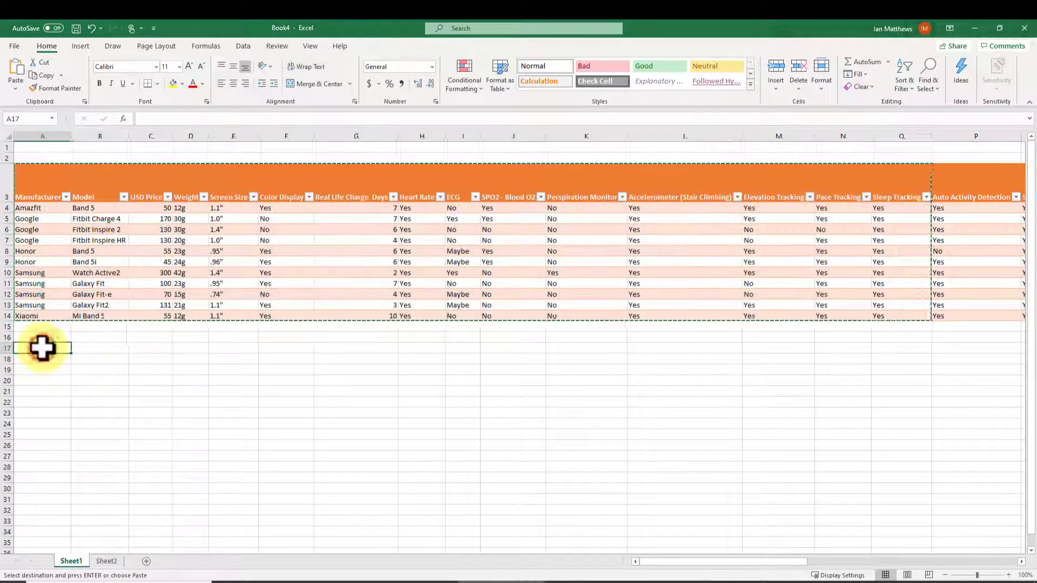
pyautogui.rightClick(42, 349)
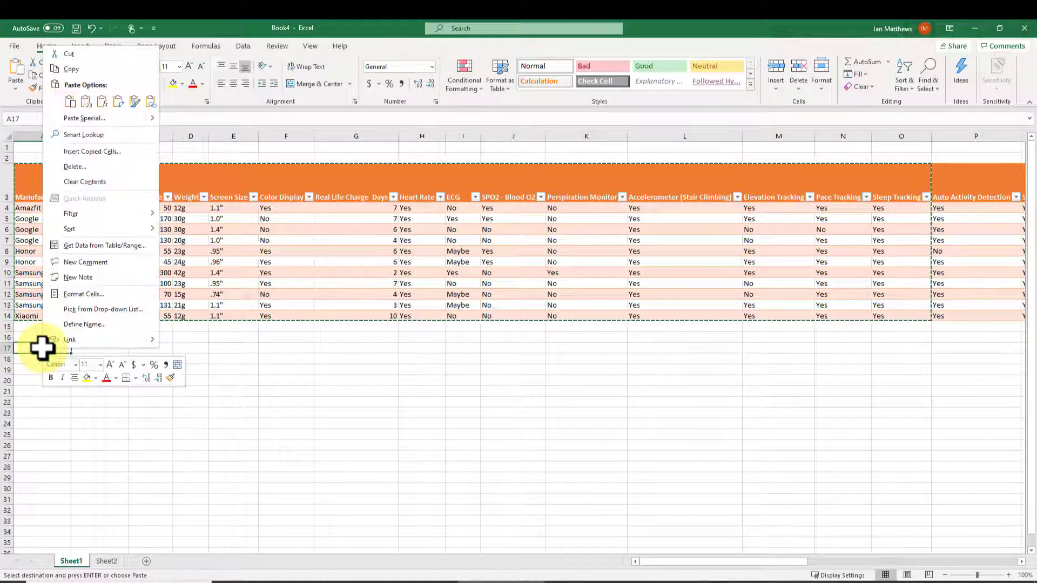
pyautogui.click(86, 118)
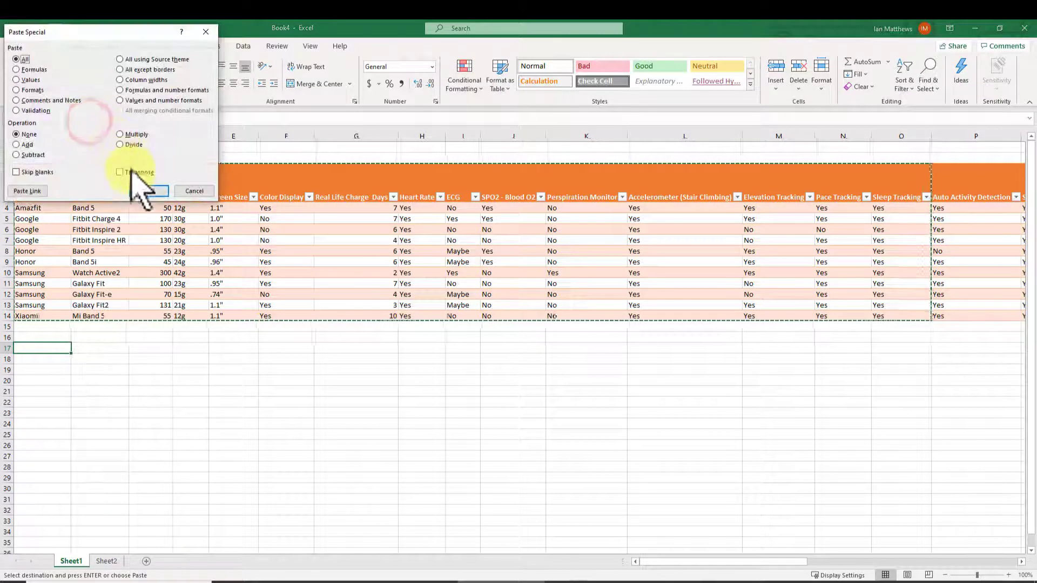
pyautogui.click(150, 191)
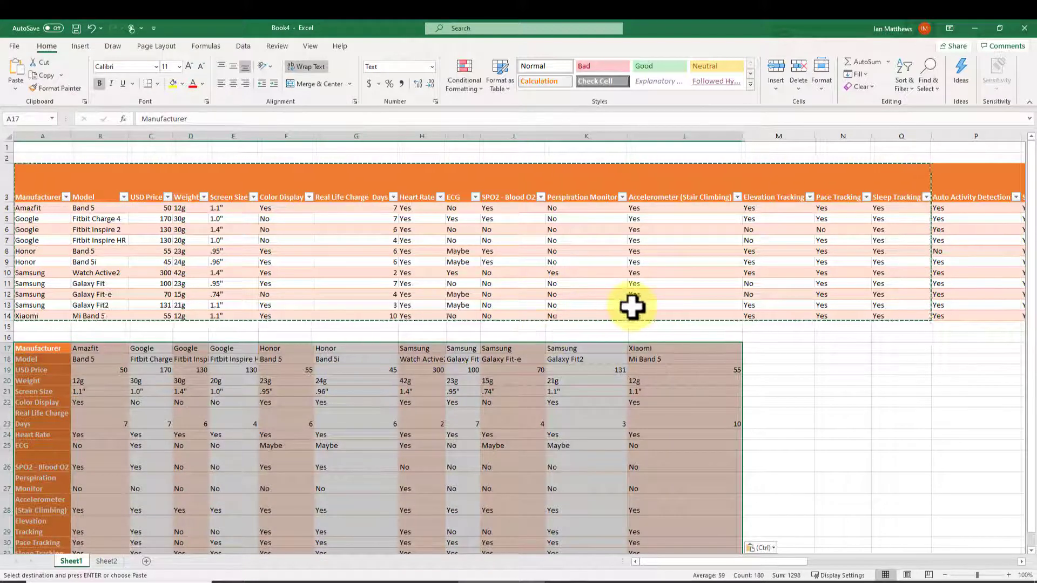
pyautogui.moveTo(743, 562); pyautogui.dragTo(671, 562)
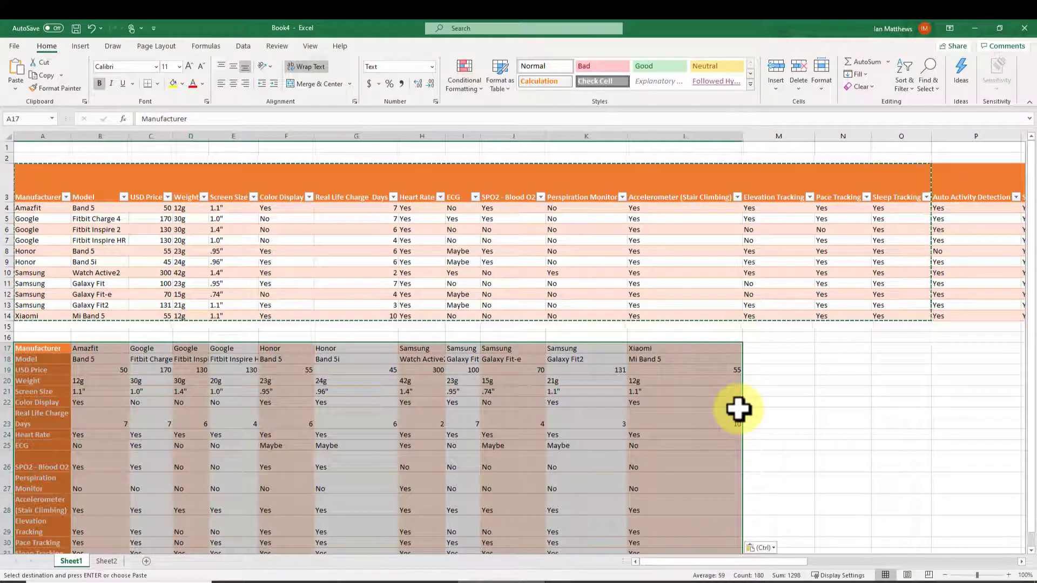
pyautogui.click(748, 422)
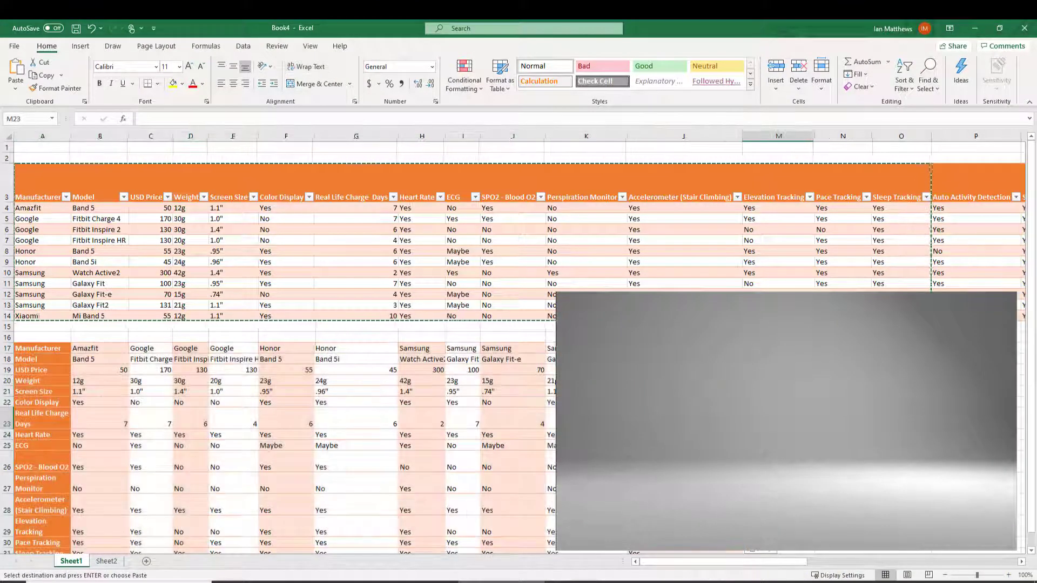
pyautogui.scroll(-4, 749, 422)
pyautogui.scroll(4, 748, 422)
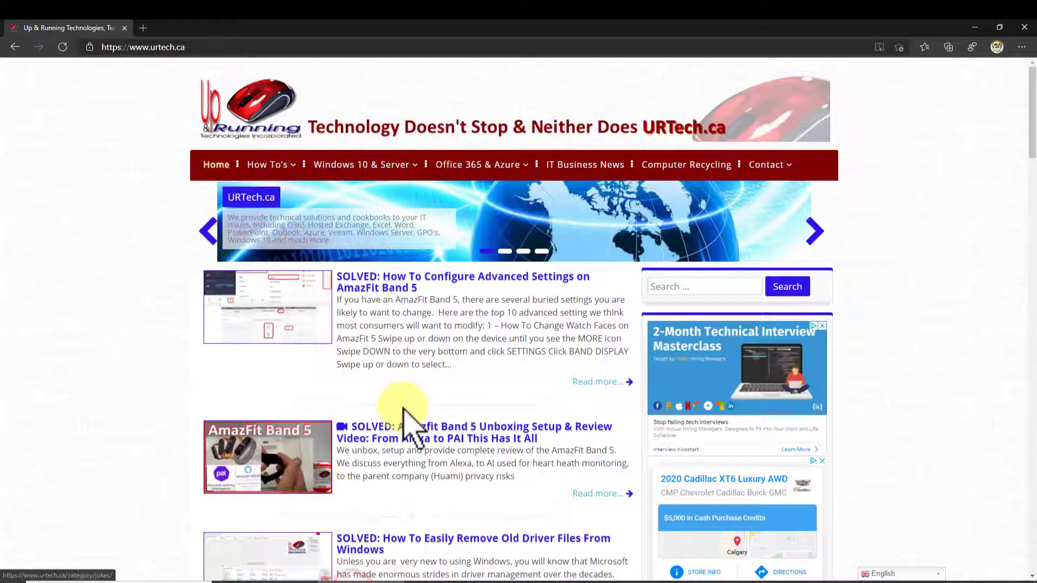
# Scroll the urtech.ca home page and open the fitness tracker comparison post
pyautogui.scroll(-3, 412, 423)
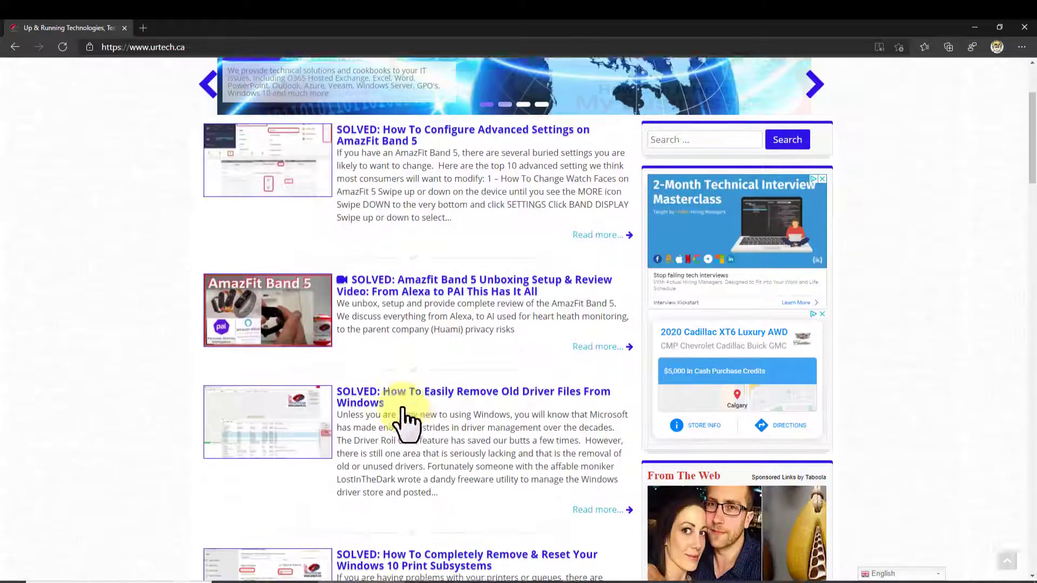
pyautogui.scroll(-3, 411, 422)
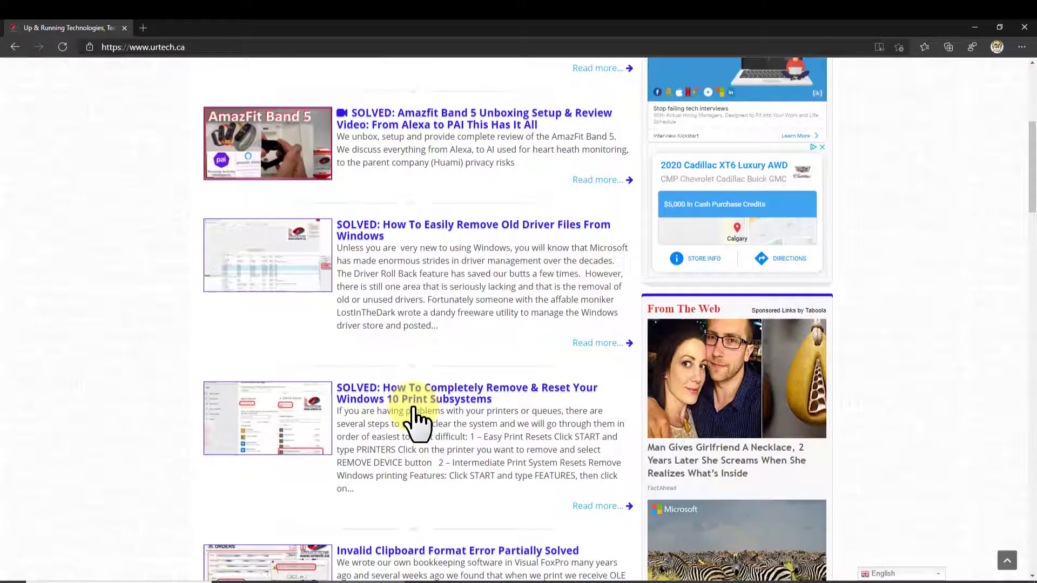
pyautogui.scroll(-16, 407, 339)
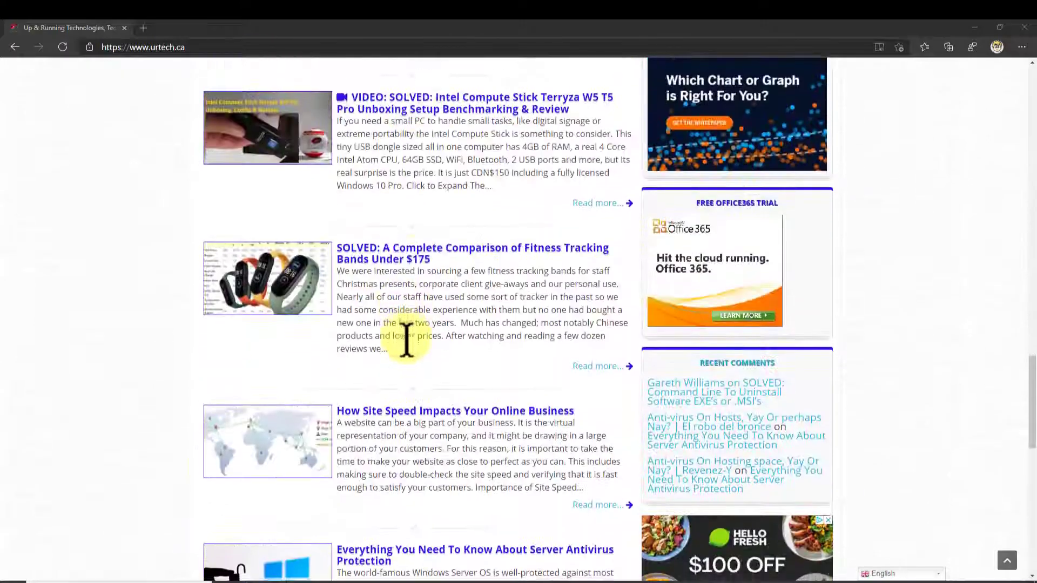
pyautogui.click(427, 248)
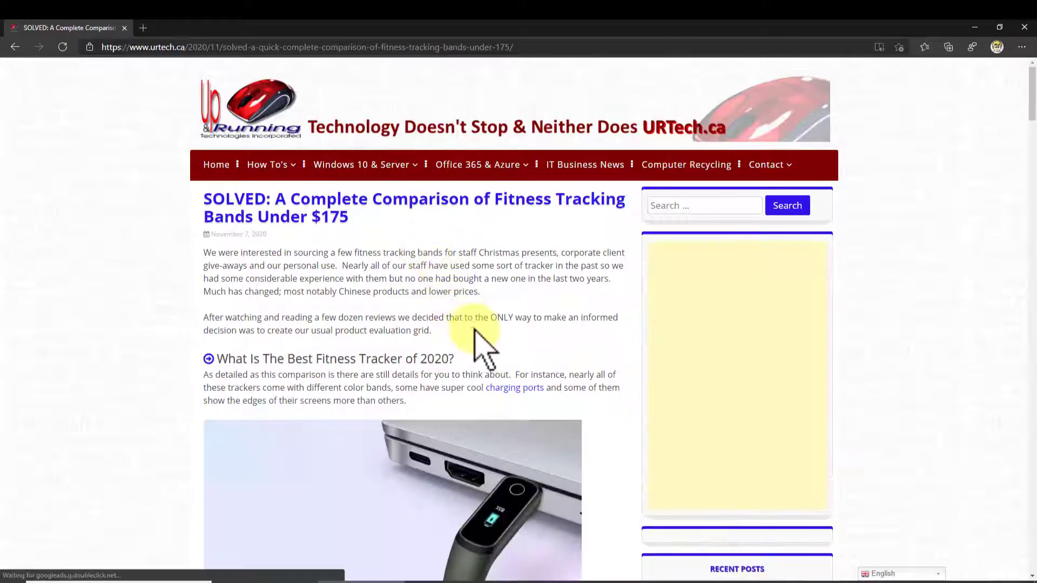
# Browse the article's comparison grids, selecting the simplified five-band grid text
pyautogui.scroll(-20, 484, 351)
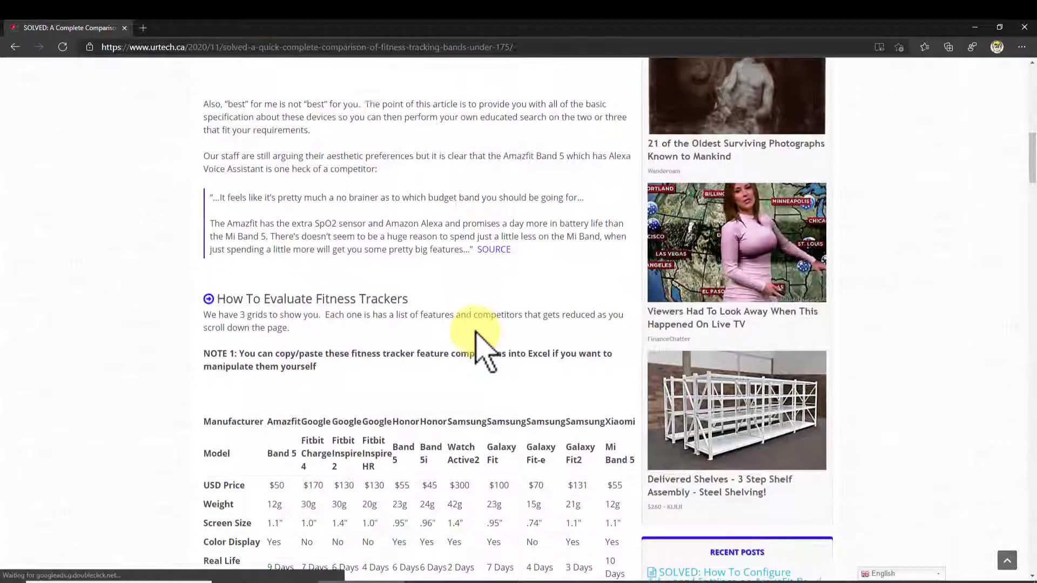
pyautogui.scroll(-20, 485, 351)
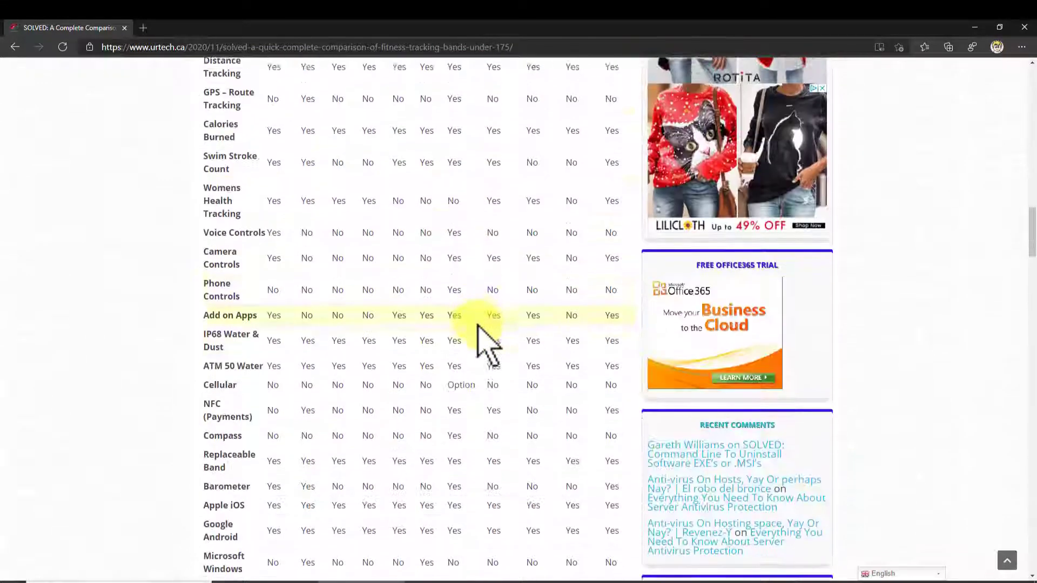
pyautogui.scroll(5, 486, 327)
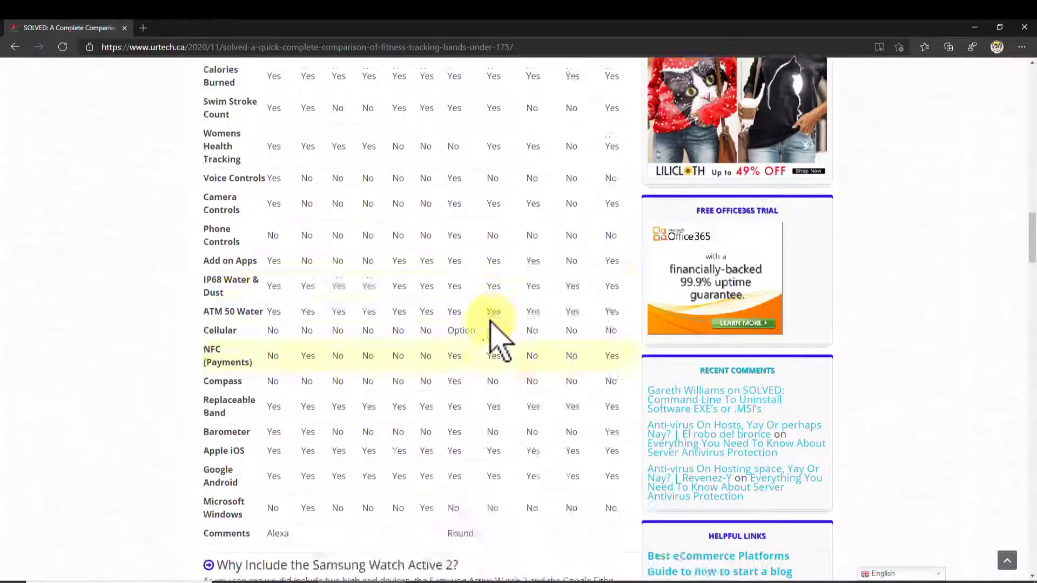
pyautogui.scroll(-6, 488, 324)
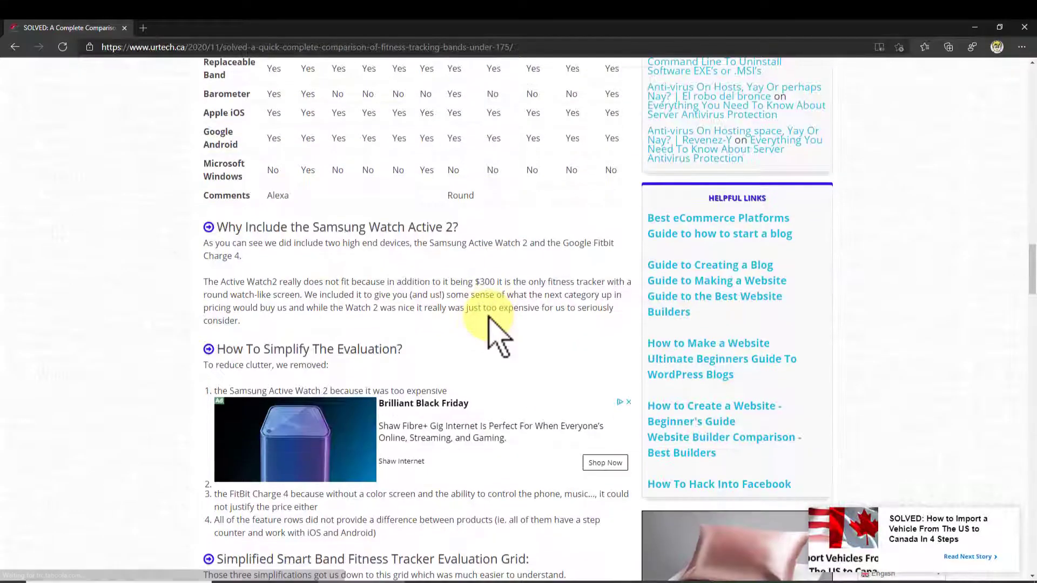
pyautogui.scroll(-4, 492, 322)
pyautogui.scroll(-3, 488, 316)
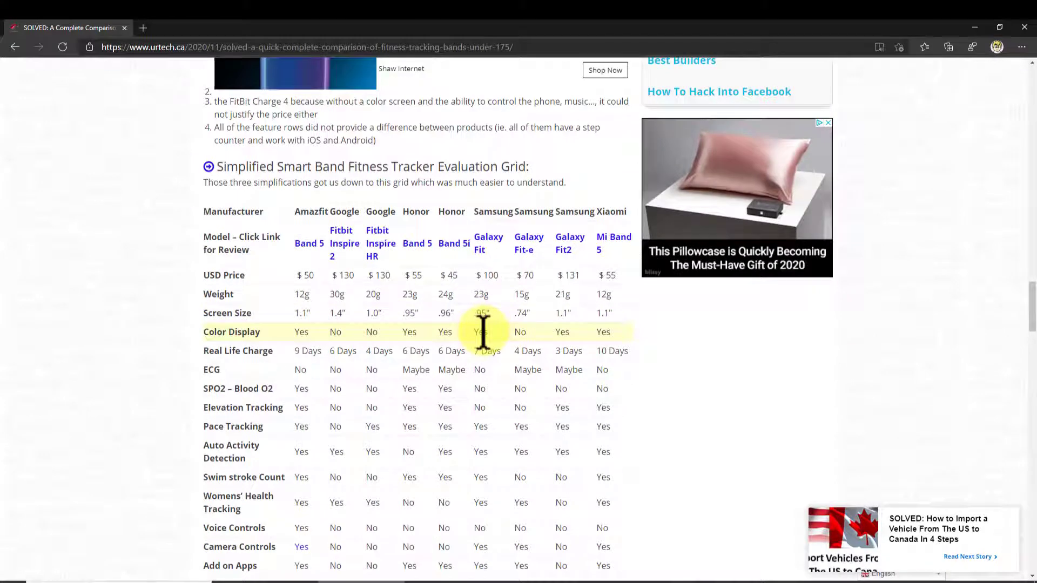
pyautogui.scroll(-13, 486, 341)
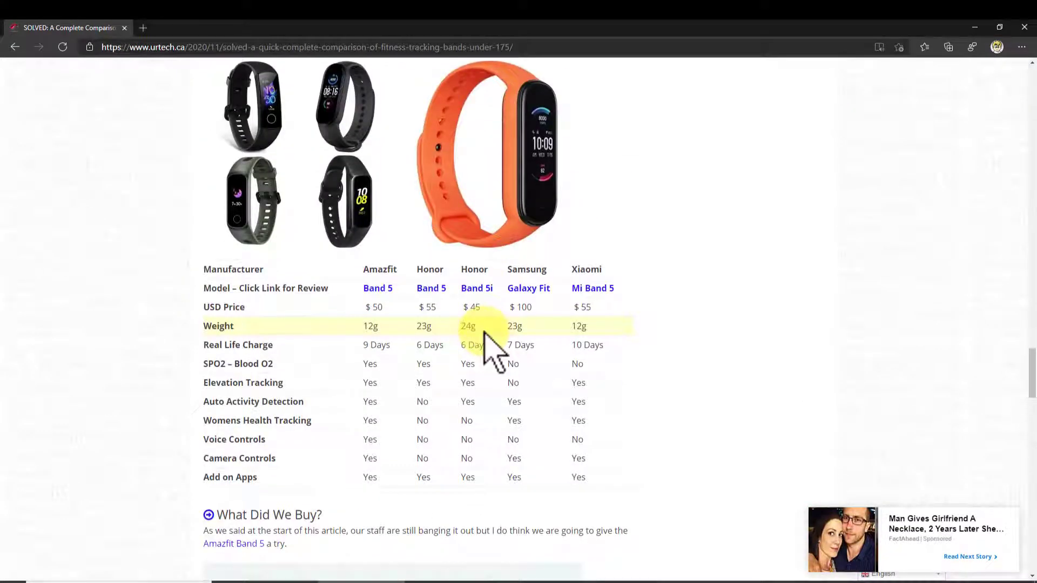
pyautogui.scroll(-3, 486, 347)
pyautogui.scroll(2, 486, 347)
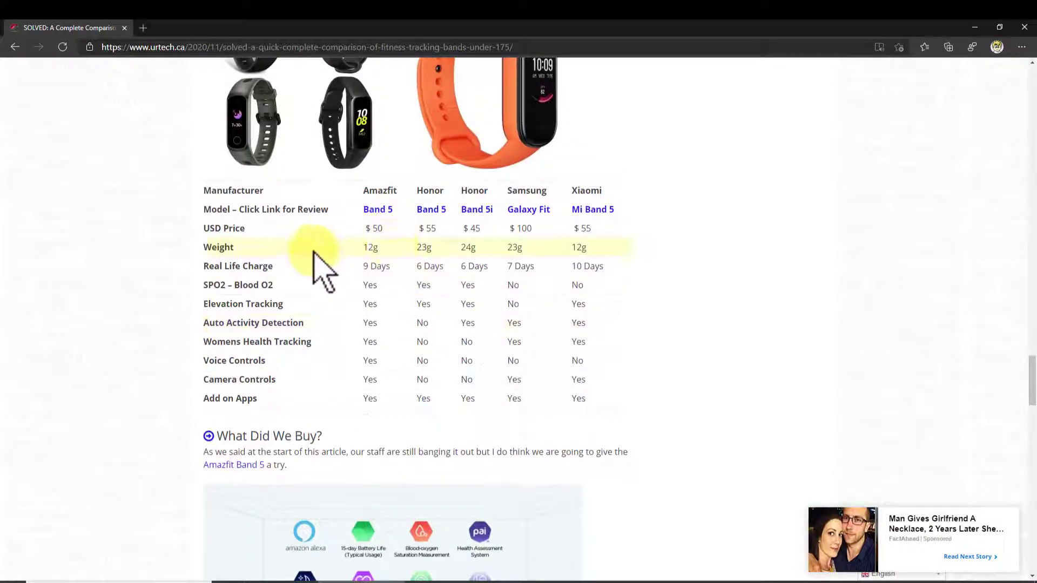
pyautogui.moveTo(602, 400); pyautogui.dragTo(211, 191)
pyautogui.scroll(3, 535, 325)
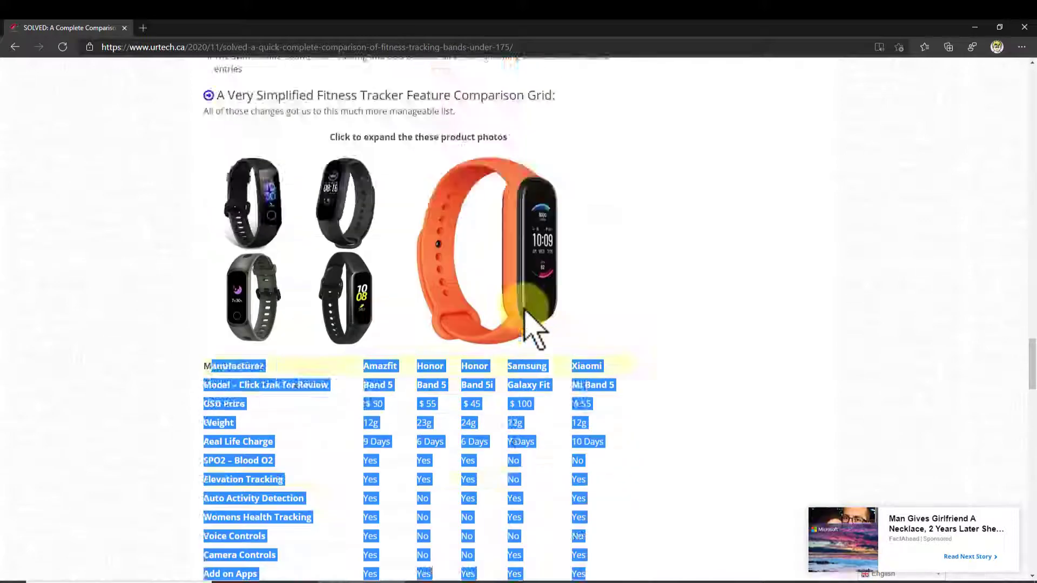
pyautogui.scroll(-20, 320, 197)
pyautogui.scroll(20, 315, 214)
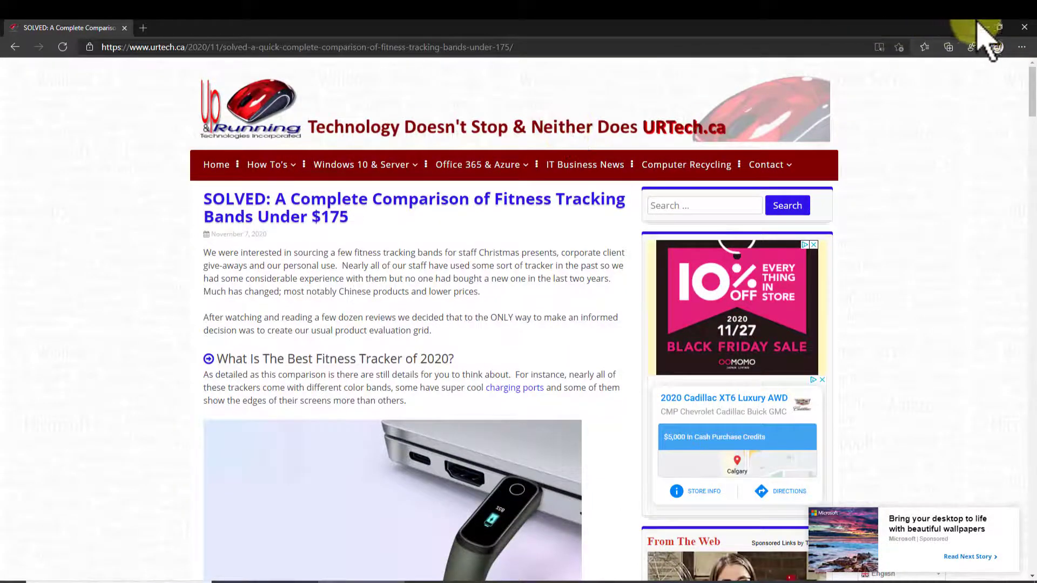
# Minimize Edge and select cell A17, where the transposed smartwatch table begins in Book4
pyautogui.click(976, 28)
pyautogui.click(54, 348)
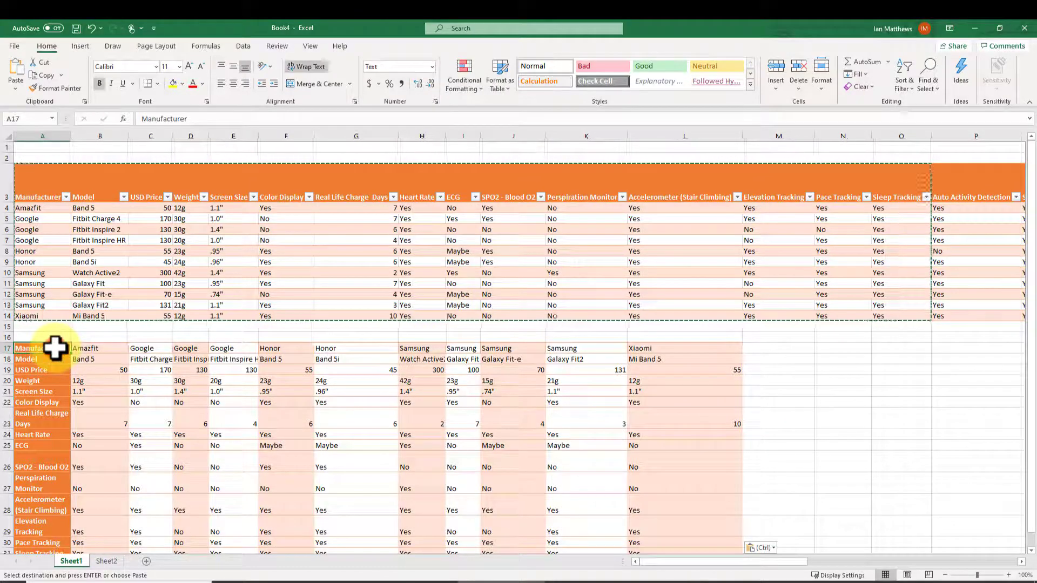